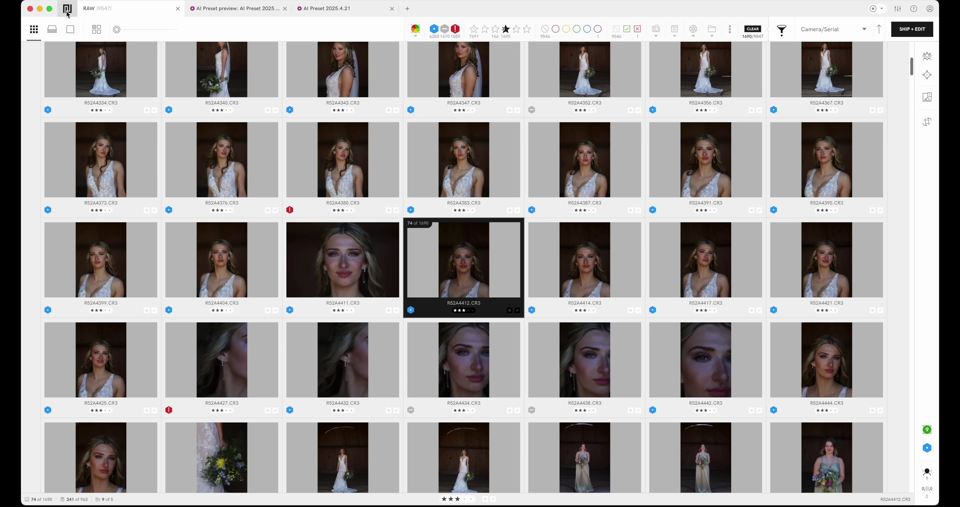
Return to the thumbnail grid, toggle the filters off and on, and open the focus filter options.
left_click(67, 9)
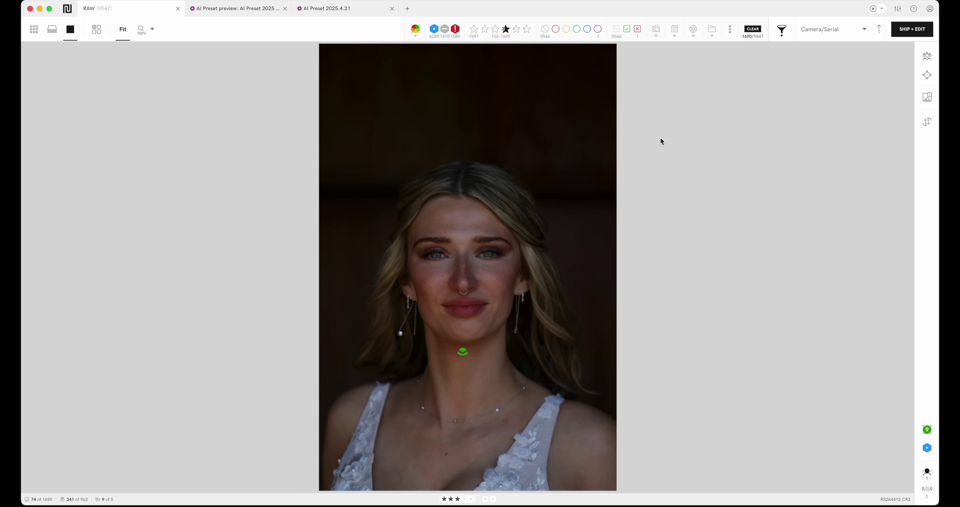
key("g")
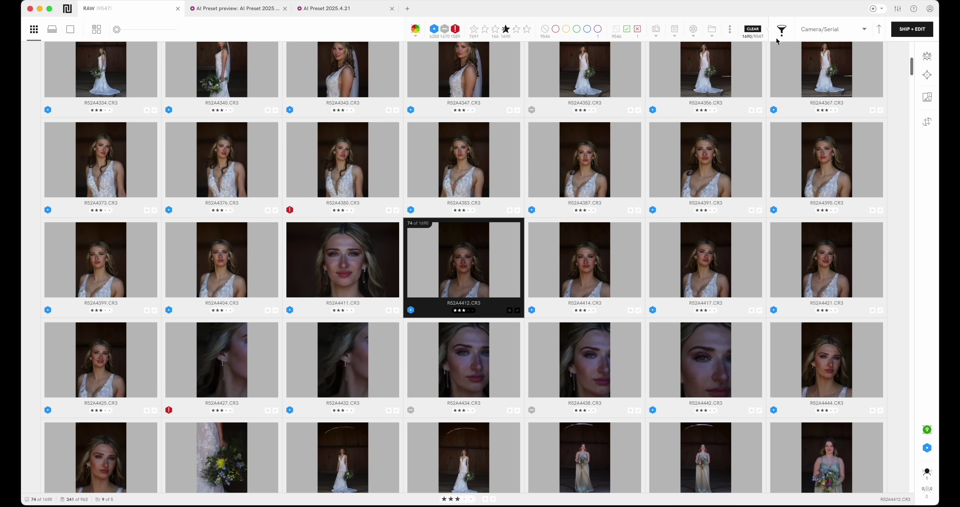
left_click(783, 30)
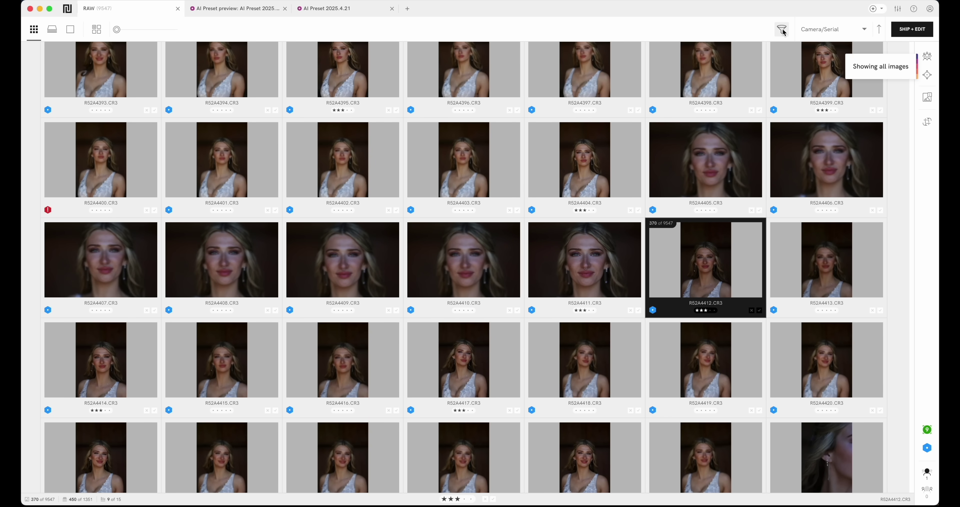
left_click(782, 30)
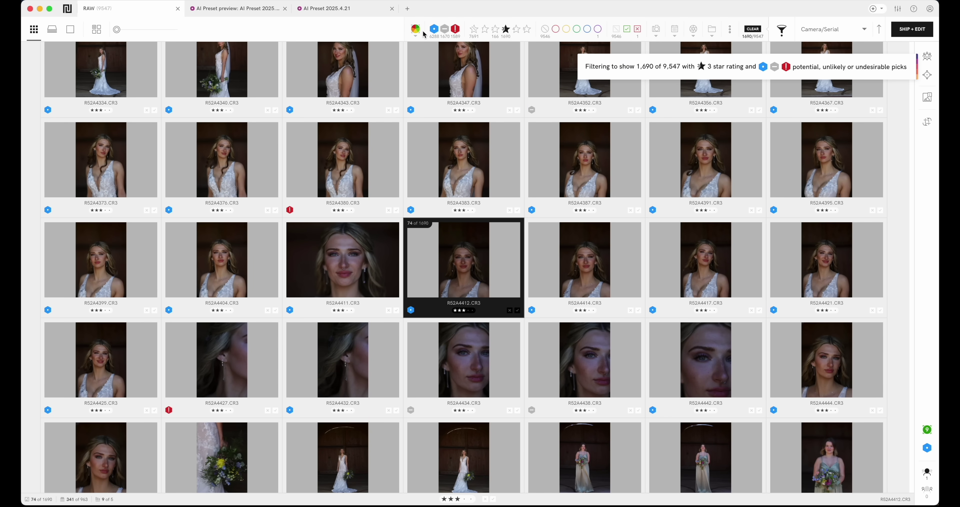
left_click(415, 29)
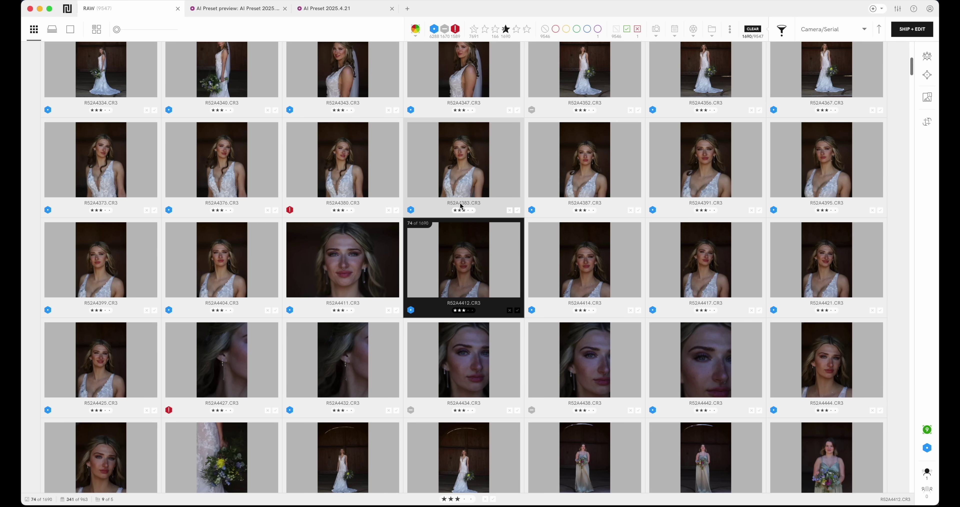
View the chosen photo on its own with a thumbnail filmstrip beside it.
key("Return")
left_click(35, 32)
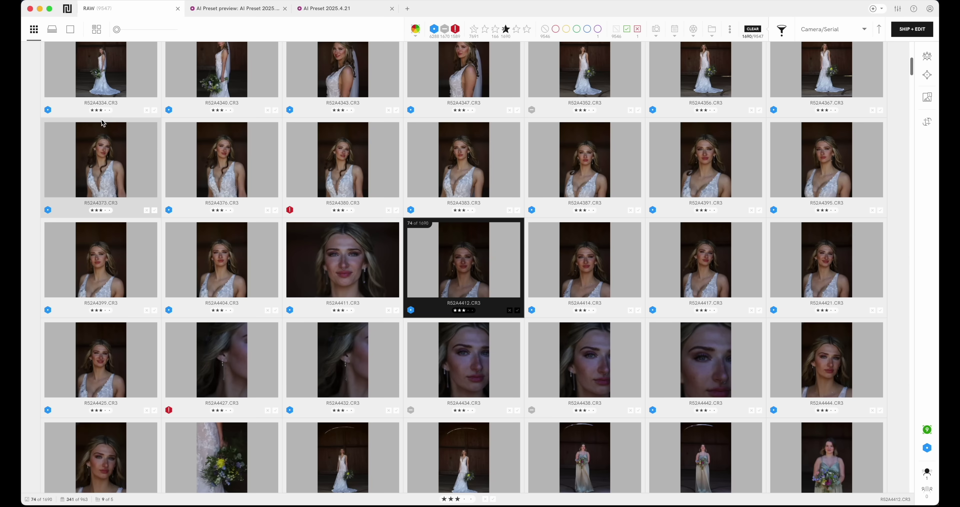
key("Return")
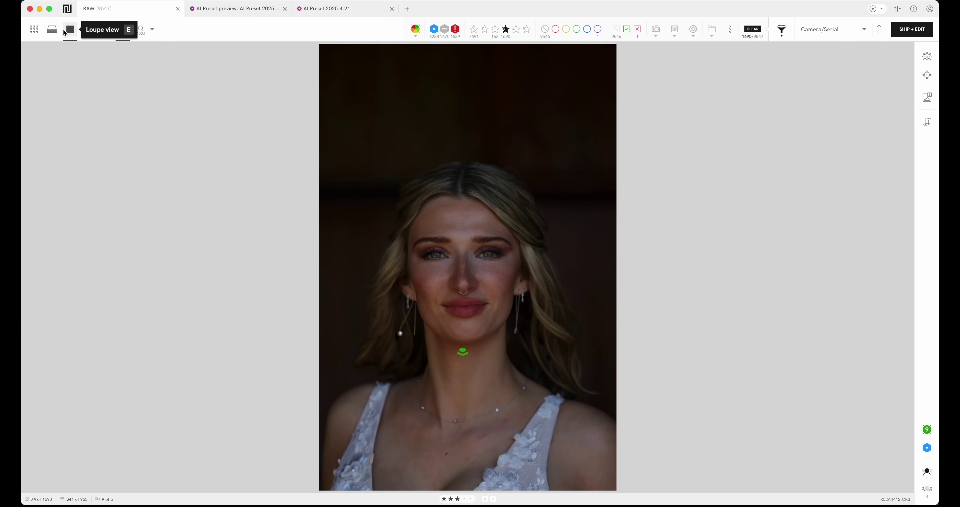
left_click(64, 32)
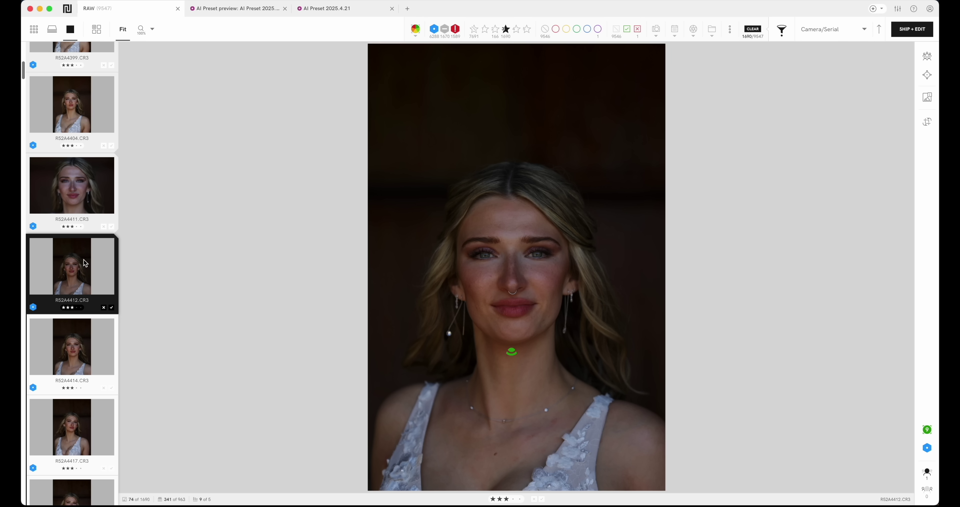
Step forward to the close-up portrait R52A4434 and group the photos into scene stacks.
key("Right")
key("Right")
key("Right")
key("Right")
key("Right")
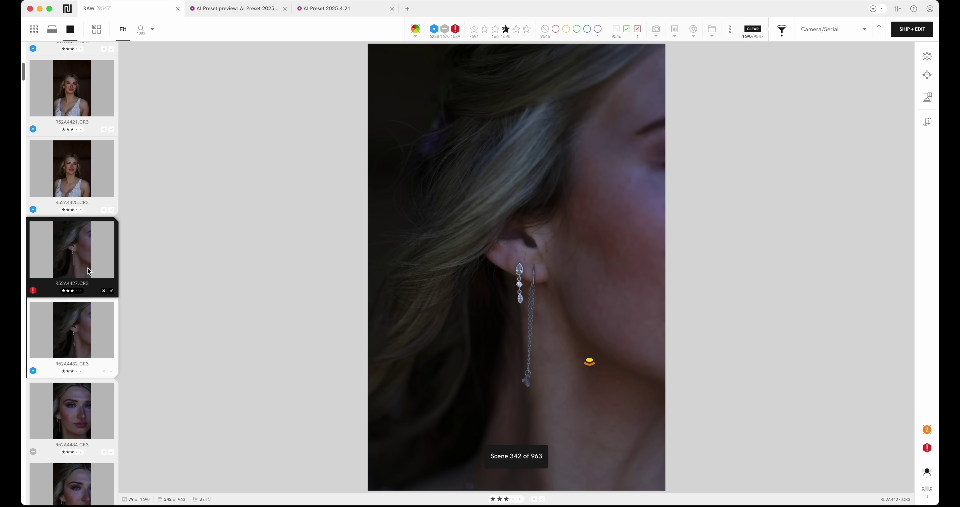
key("Right")
key("Right")
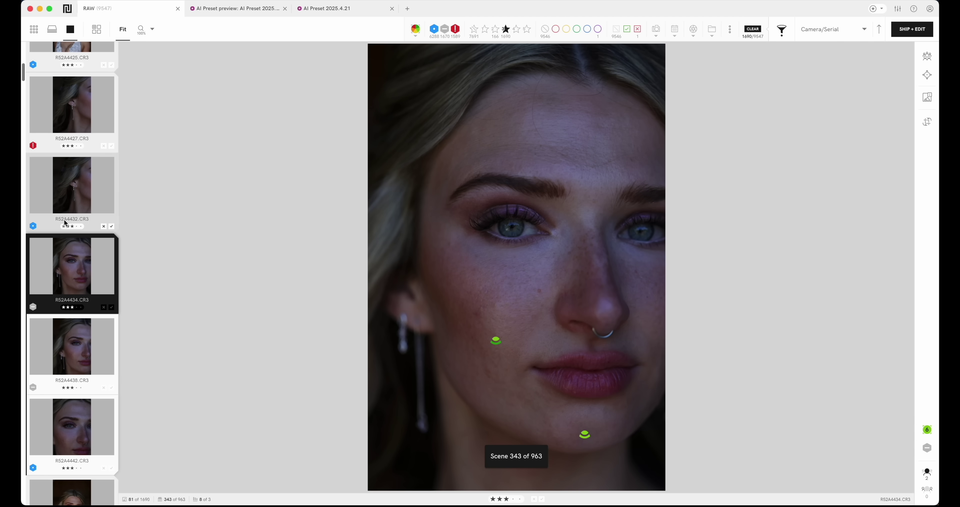
left_click(51, 30)
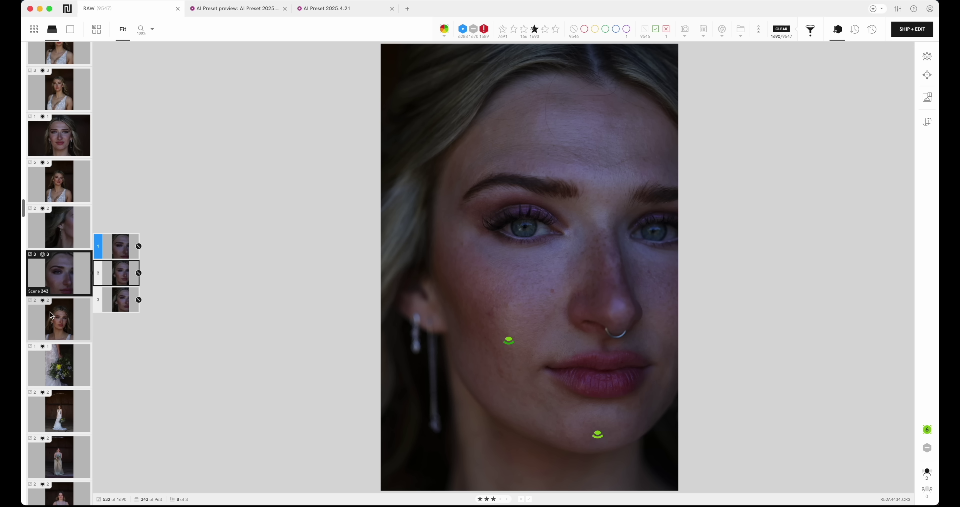
Jump to scene 344 and show its top-ranked shot, the half-length portrait R52A4444.
key("Down")
left_click(100, 249)
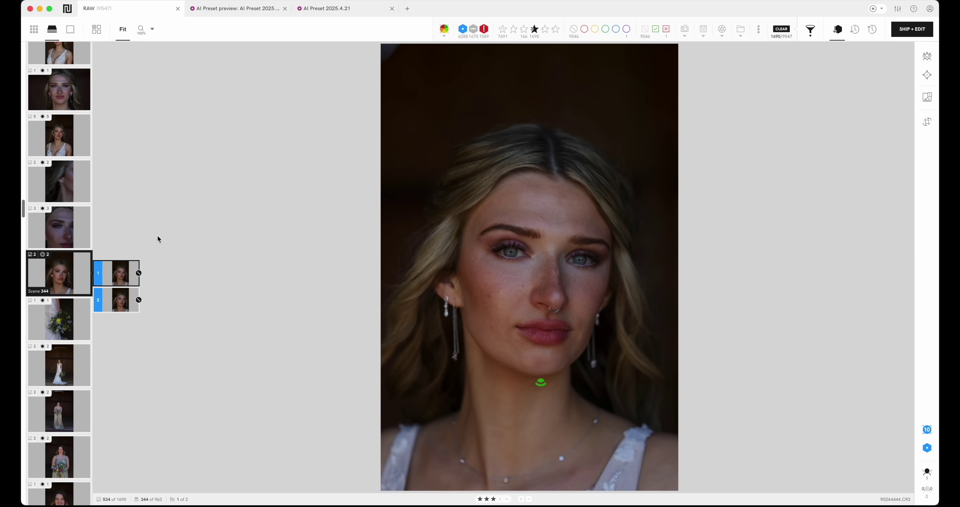
Turn on face close-ups and advance through the scenes to scene 372's four-person group portrait.
left_click(925, 57)
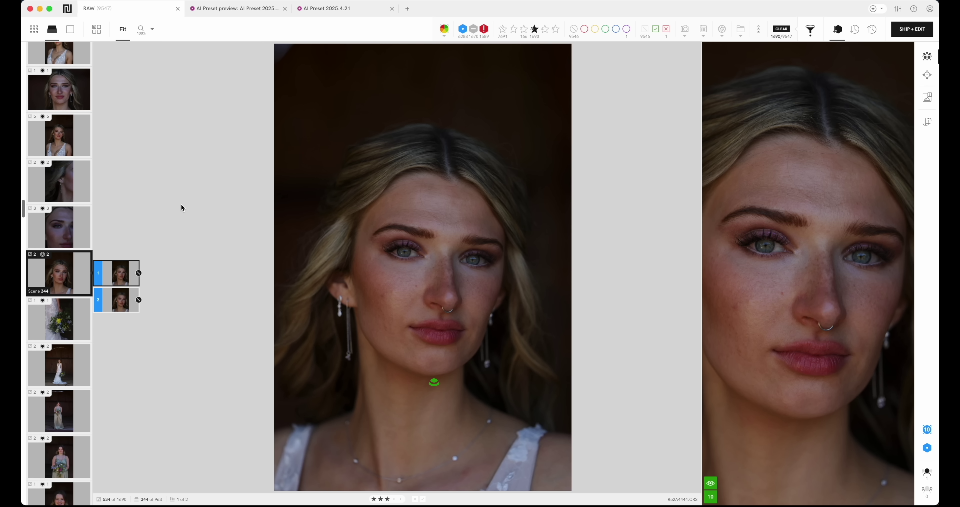
key("Down")
key("Down")
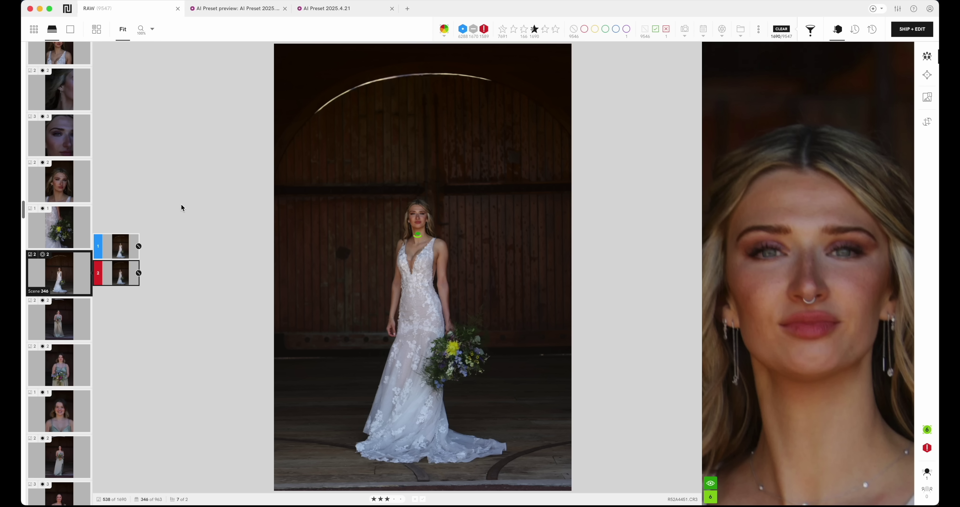
key("Down")
key("Down")
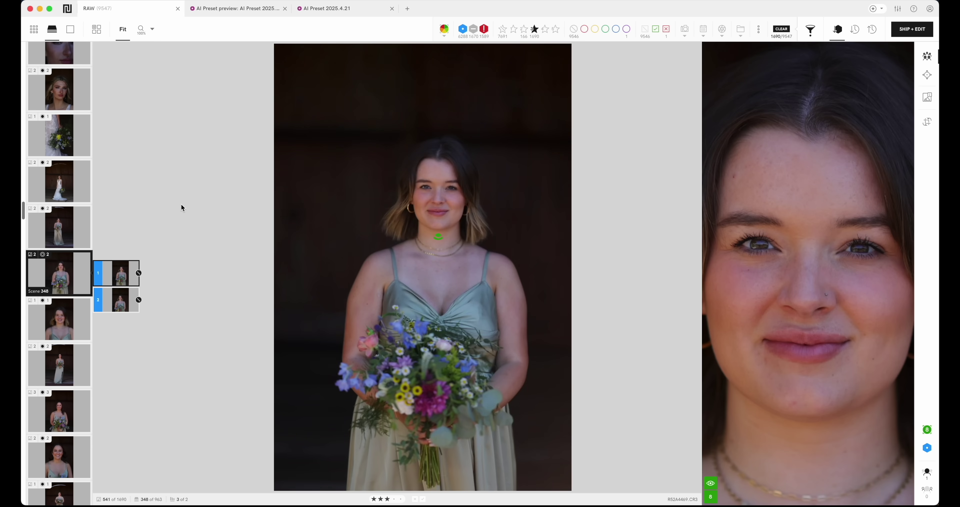
key("Down")
key("Down")
key("Down")
key("Down")
key("Down")
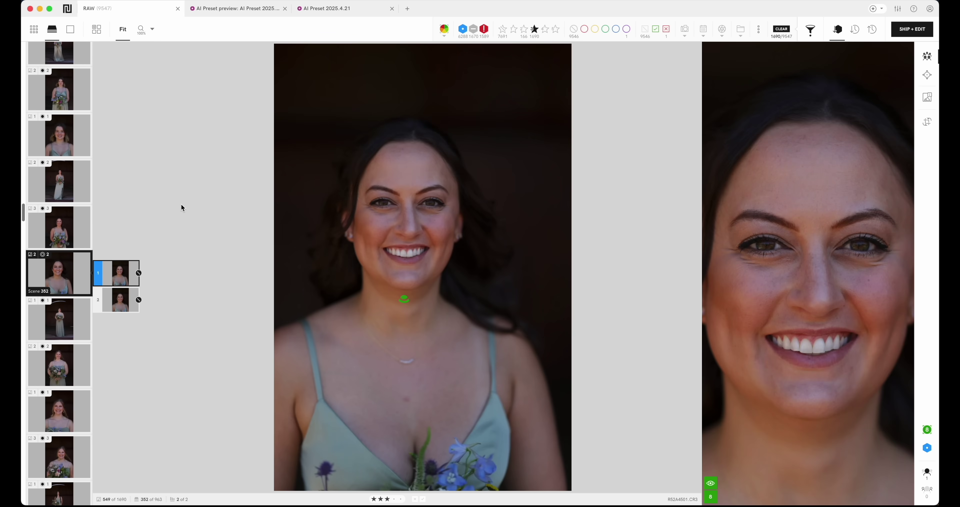
key("Down")
key("Down")
key("Down")
key("Down")
key("Down")
key("Down")
key("Down")
key("Down")
key("Down")
key("Down")
key("Down")
key("Down")
key("Down")
key("Down")
key("Down")
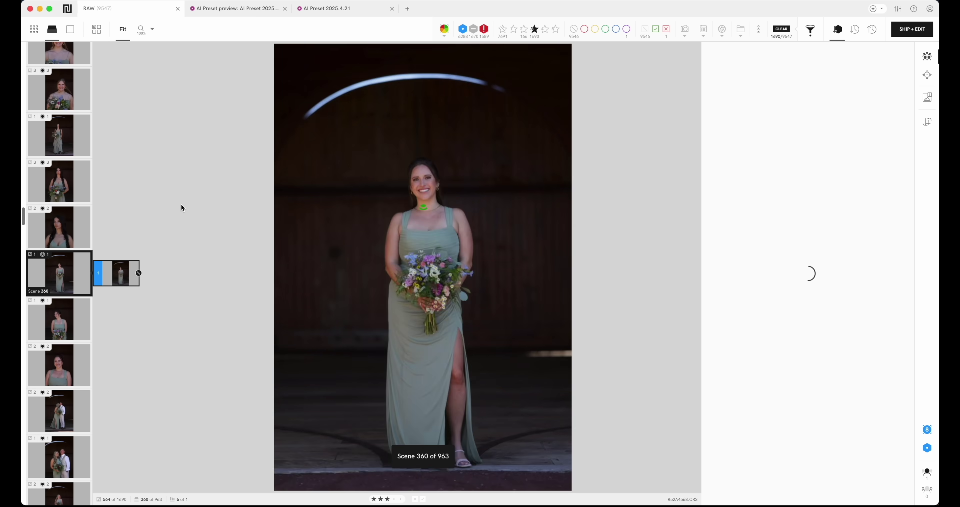
key("Down")
key("Down")
key("Down")
key("Down")
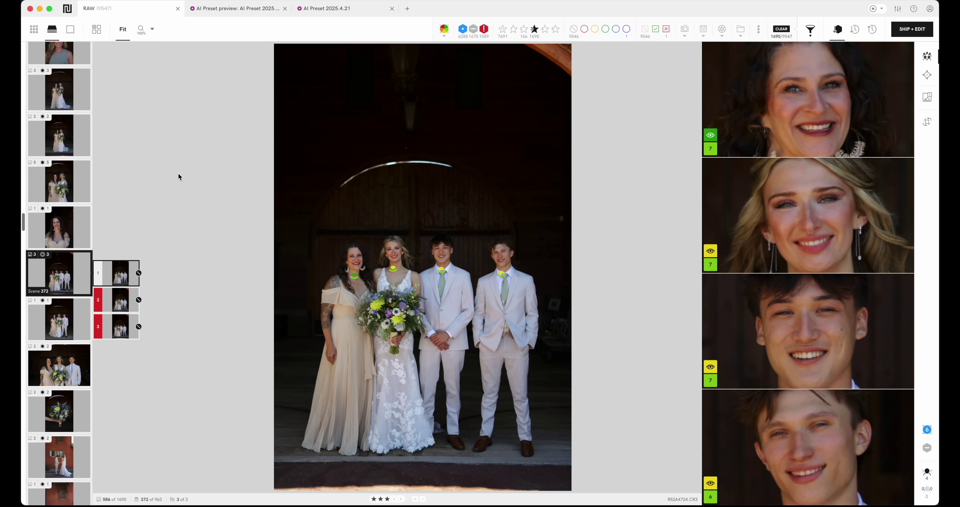
Clear the three-star filter, check face badges on the next group shots, then return to Projects.
key("super+shift+c")
scroll(121, 408, "down", 3)
scroll(121, 411, "up", 1)
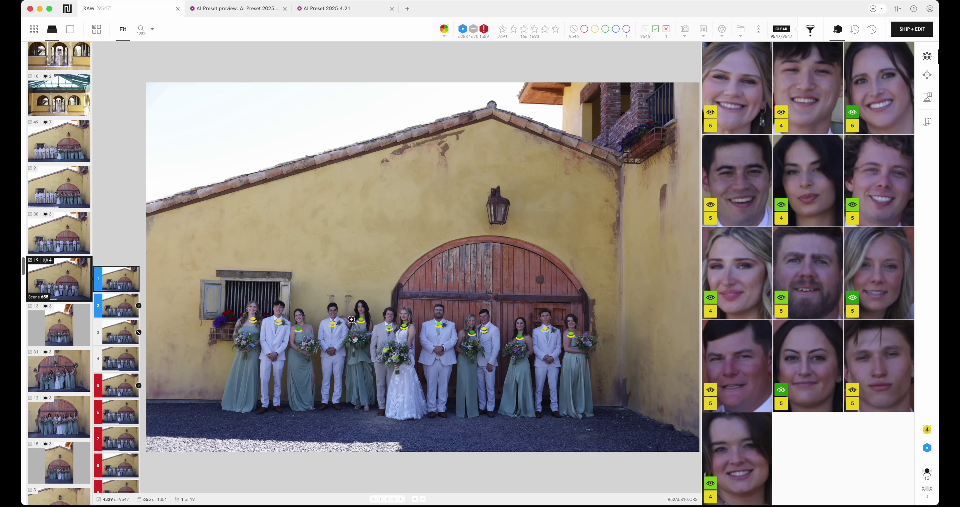
mouse_move(526, 340)
key("Right")
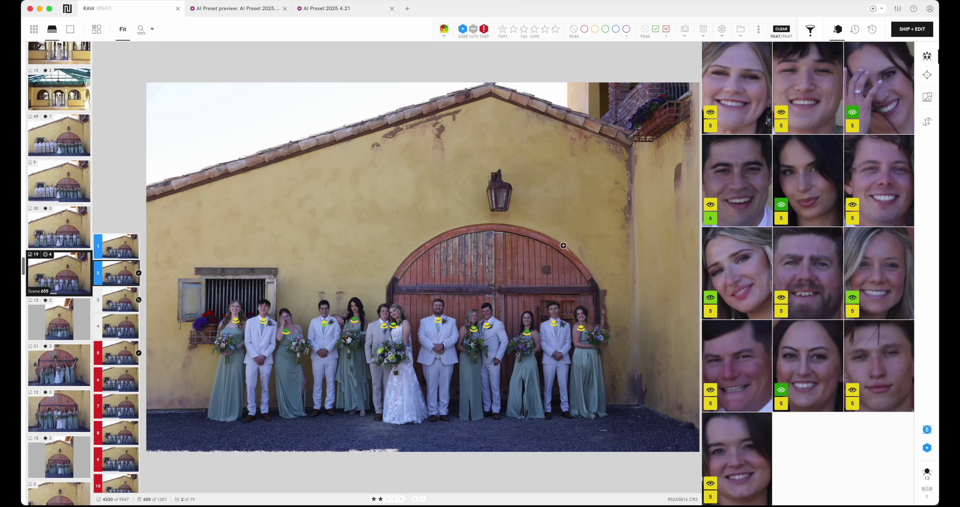
mouse_move(870, 85)
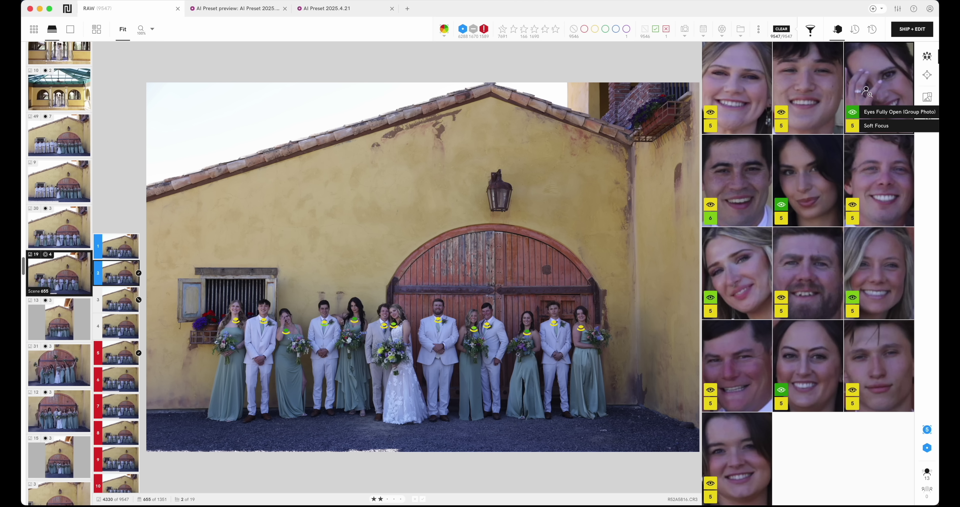
key("Right")
key("Right")
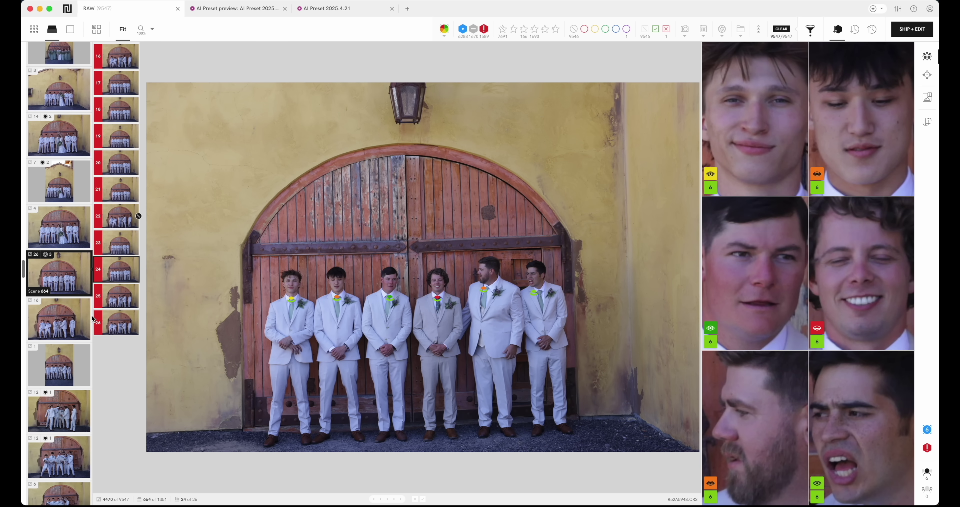
left_click(67, 9)
Open AI Preset 2025.4.21 from the AI Presets page and start adding images to it.
left_click(39, 65)
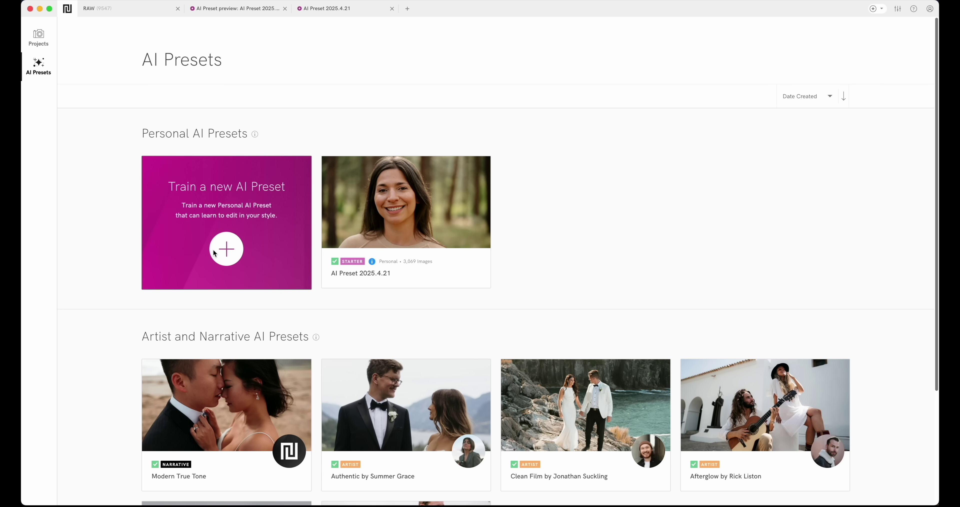
left_click(388, 203)
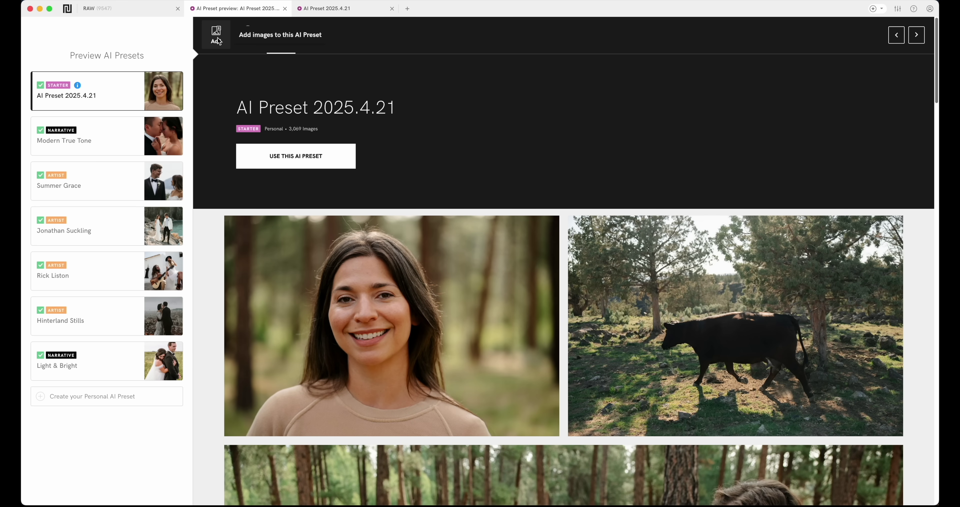
left_click(218, 39)
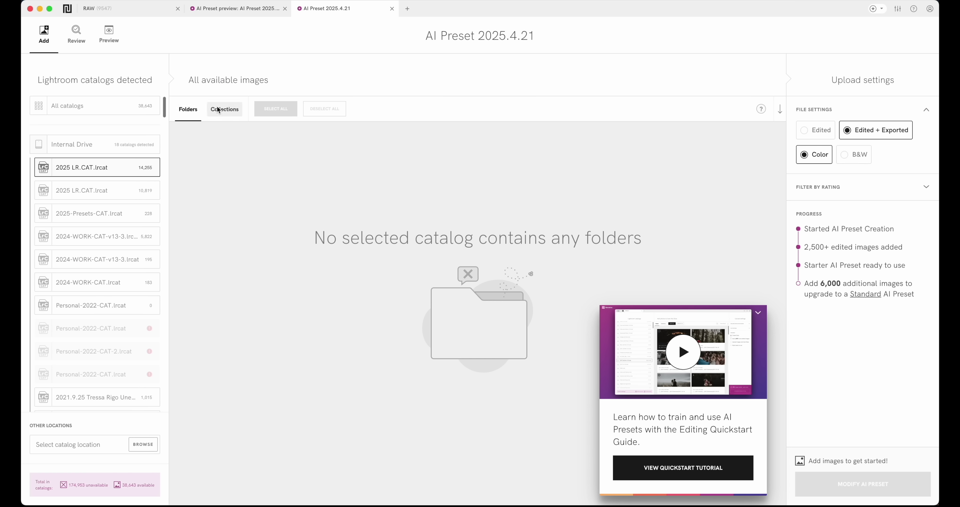
Load the 2025 LR.CAT.lrcat catalog and select all its folders, adding 3,069 edited images.
mouse_move(101, 171)
left_click(70, 168)
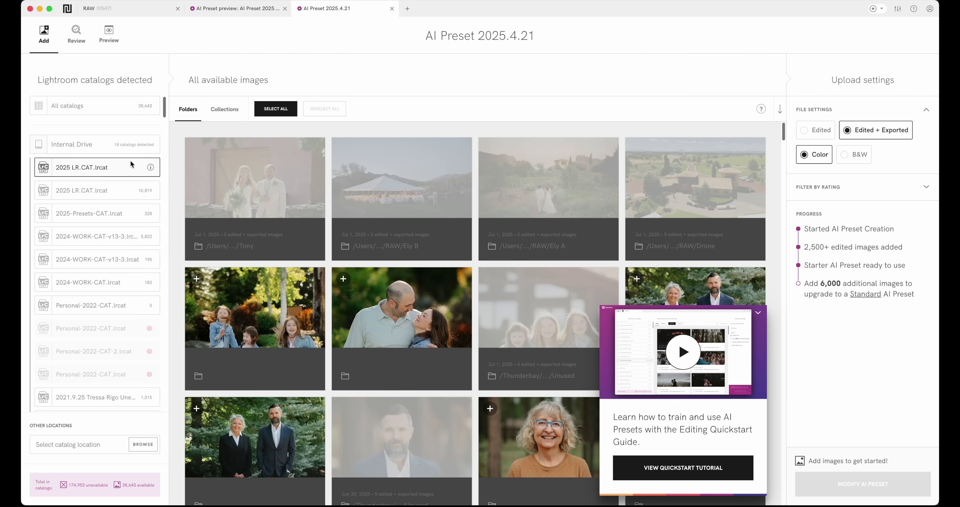
left_click(279, 110)
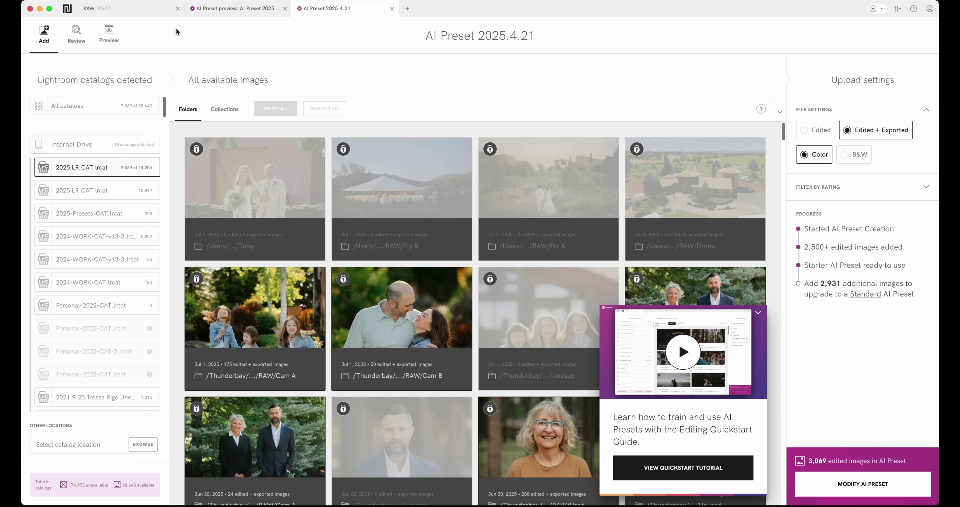
Filter the RAW project to its three-star images and Ship + Edit them to Lightroom Classic.
left_click(143, 9)
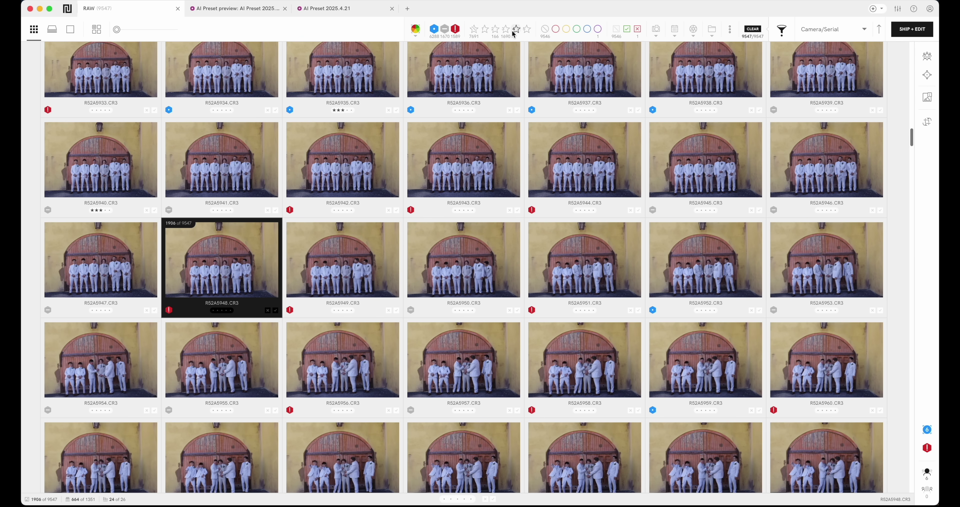
left_click(506, 29)
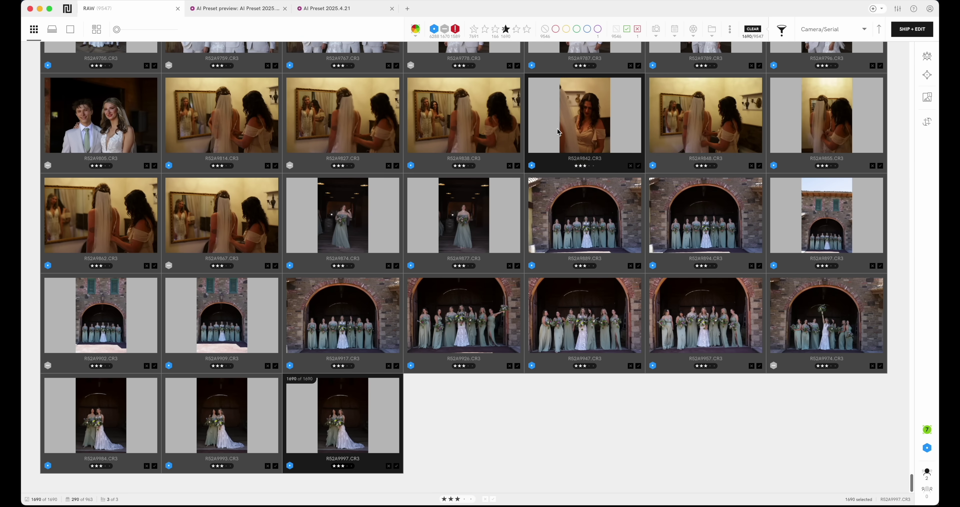
left_click(919, 33)
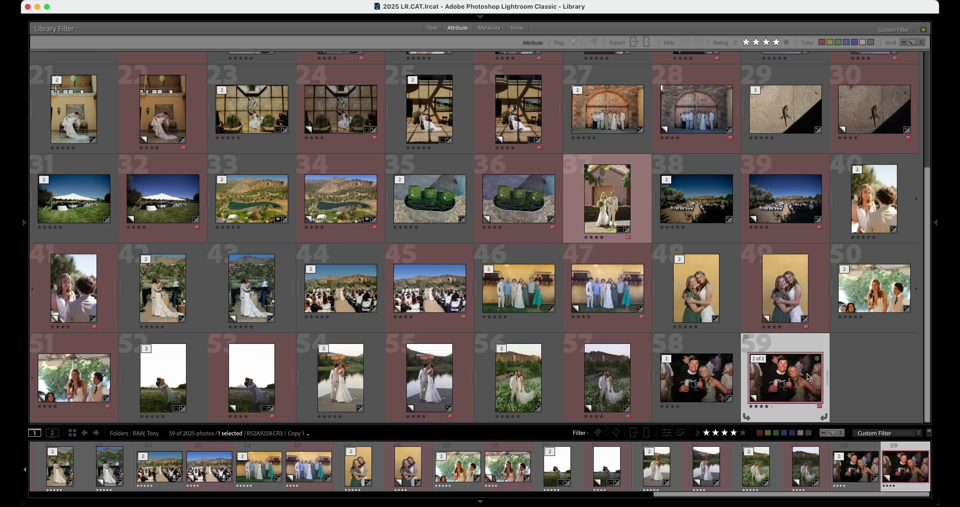
Compare original and Copy 1 versions of R52A9258 and the dock kiss photo R52A2182 full size.
double_click(809, 378)
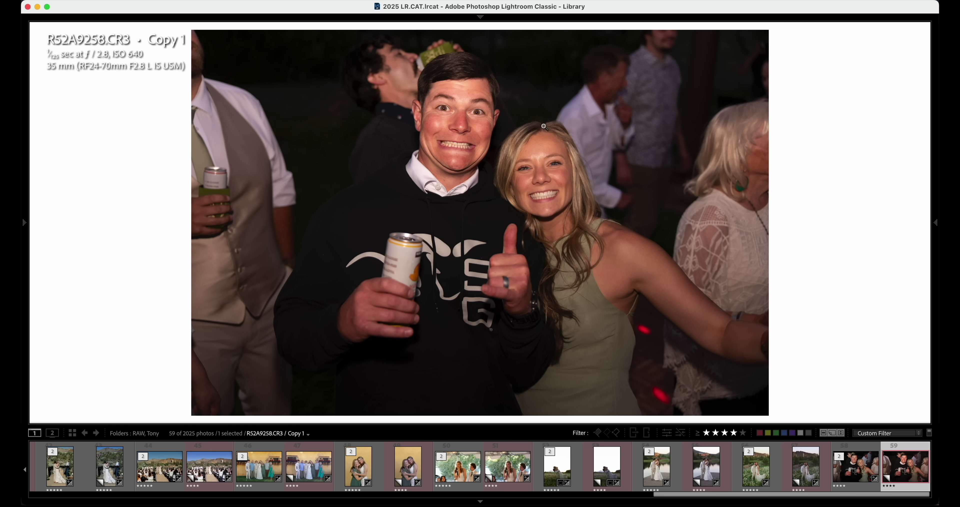
key("Left")
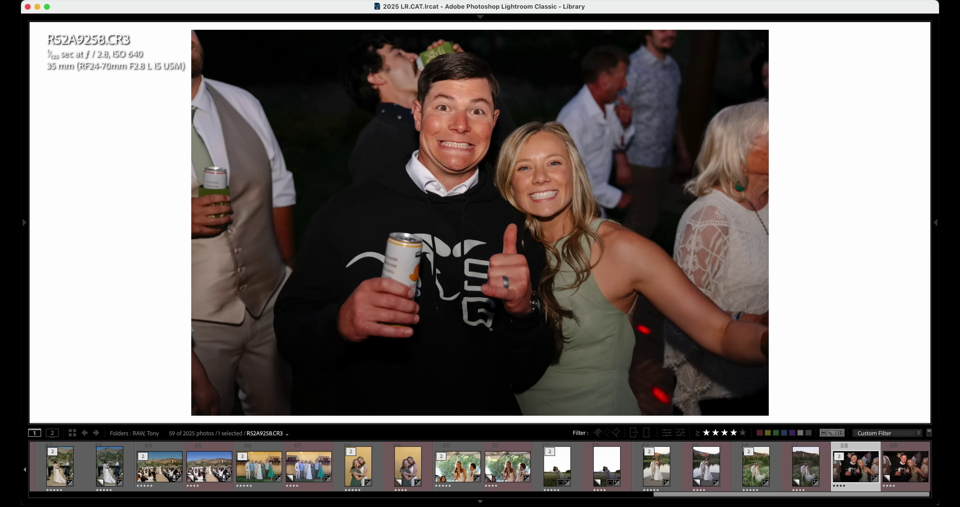
key("Right")
key("Left")
key("Left")
key("Left")
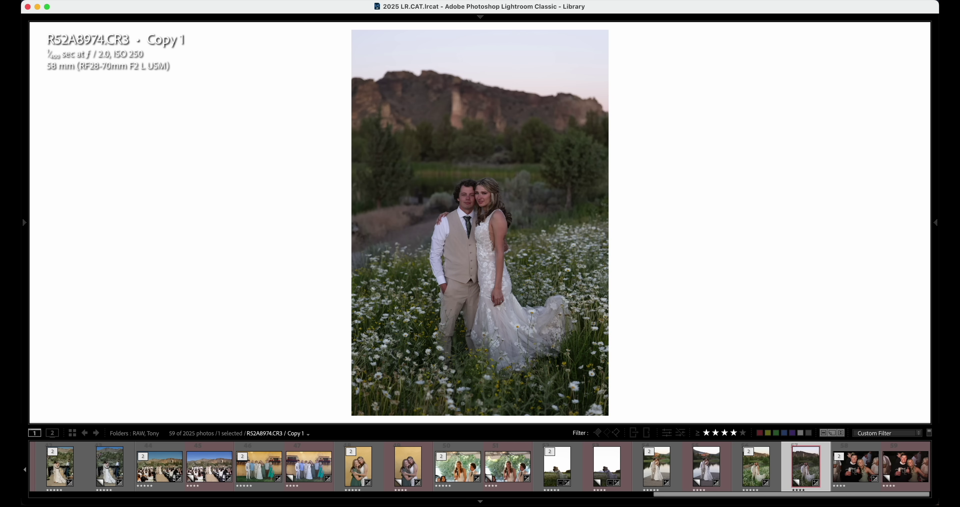
key("Left")
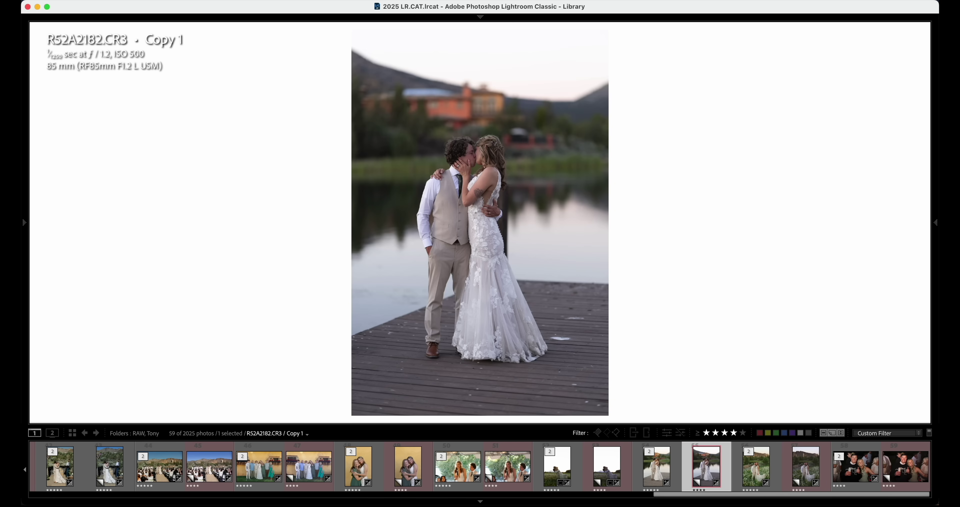
key("Left")
key("Right")
key("Right")
key("Left")
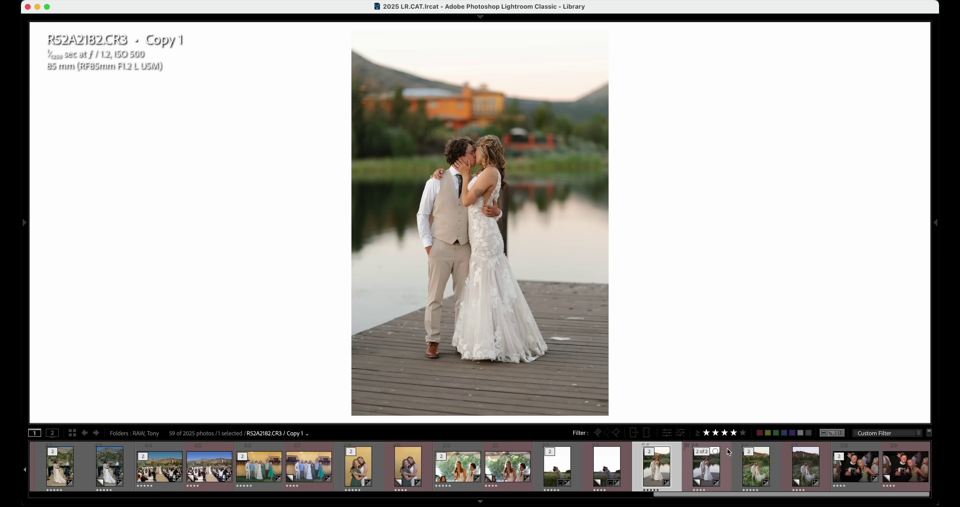
key("Left")
Crop the original dock kiss photo R52A2182 to a 4 x 3 ratio.
key("r")
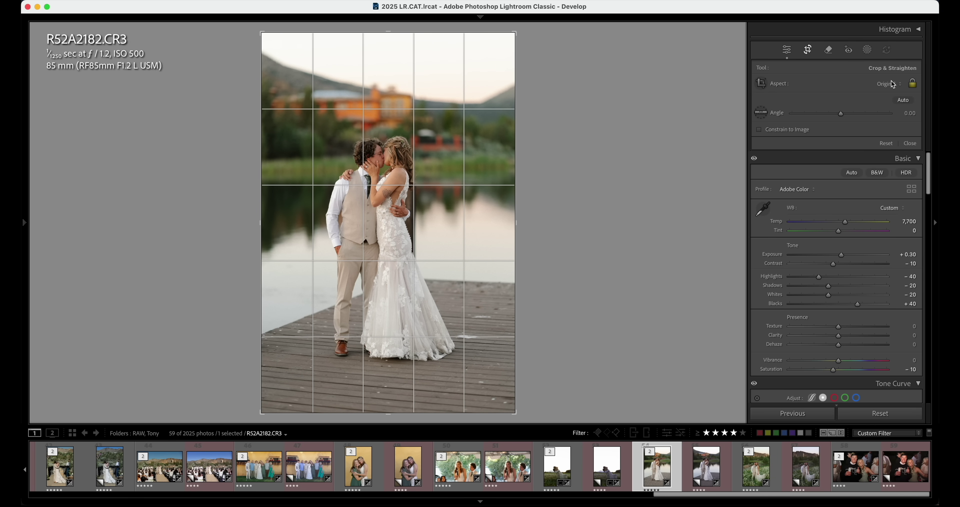
left_click(893, 84)
left_click(887, 164)
left_click(606, 468)
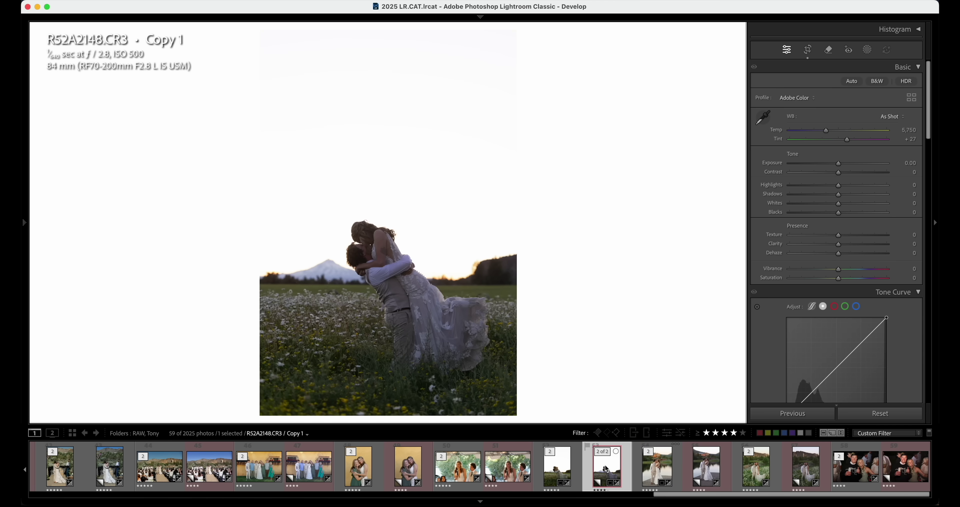
Apply the Tools-Subject brightening preset to the meadow lift photo R52A2148 in Develop.
key("Left")
key("e")
key("d")
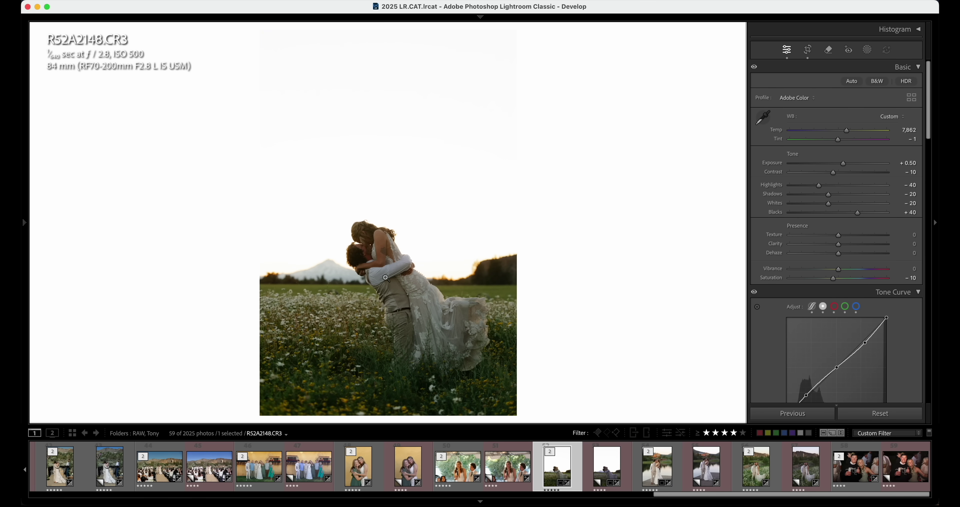
mouse_move(24, 223)
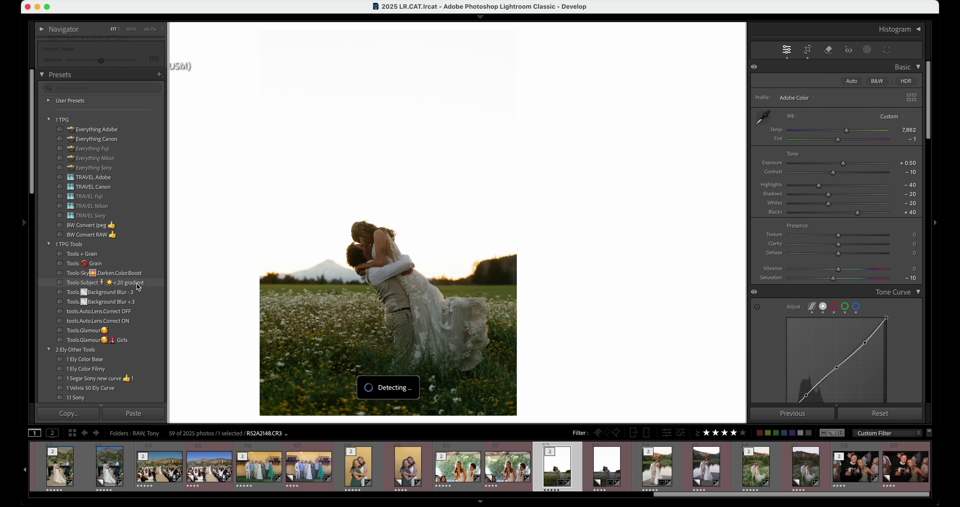
left_click(137, 282)
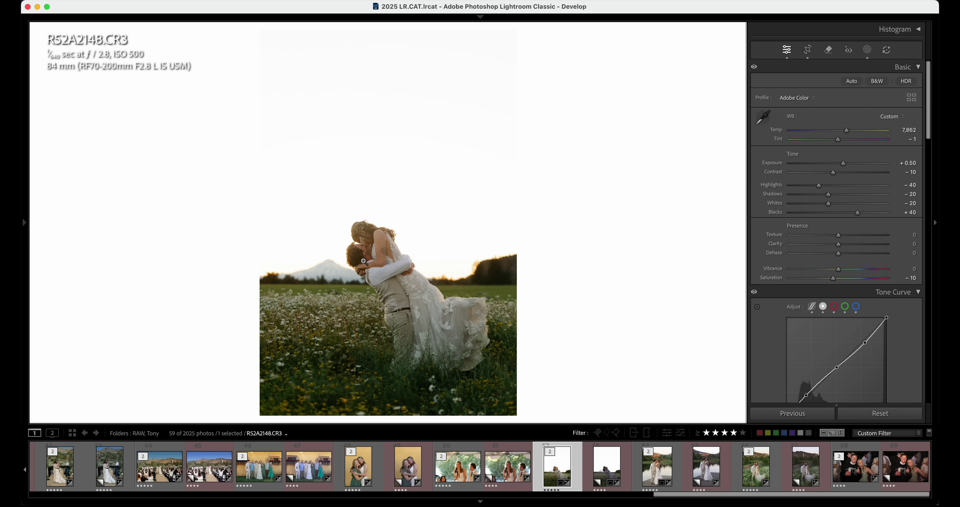
Tilt and recrop the meadow lift photo, then raise its Exposure to +0.70.
key("r")
left_click_drag(565, 287, 565, 279)
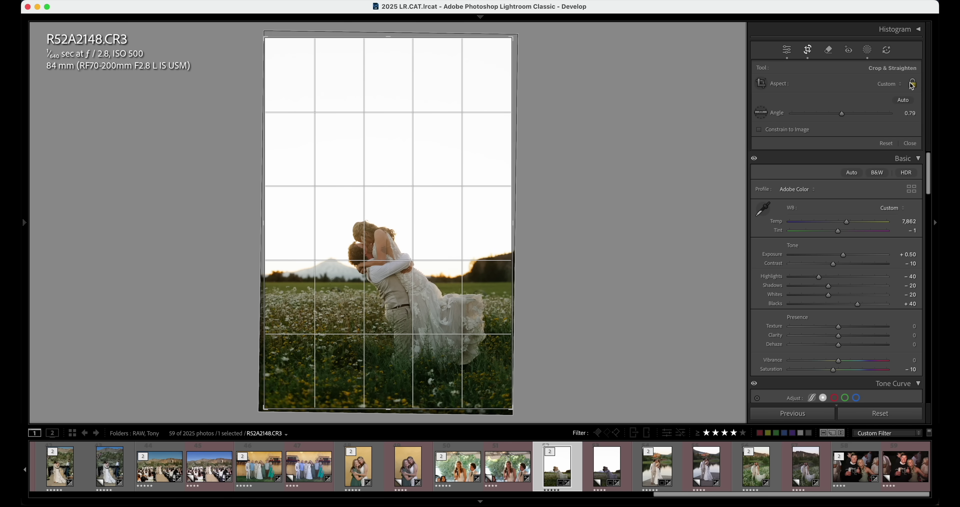
left_click(889, 83)
left_click(455, 285)
key("Return")
left_click_drag(843, 163, 832, 141)
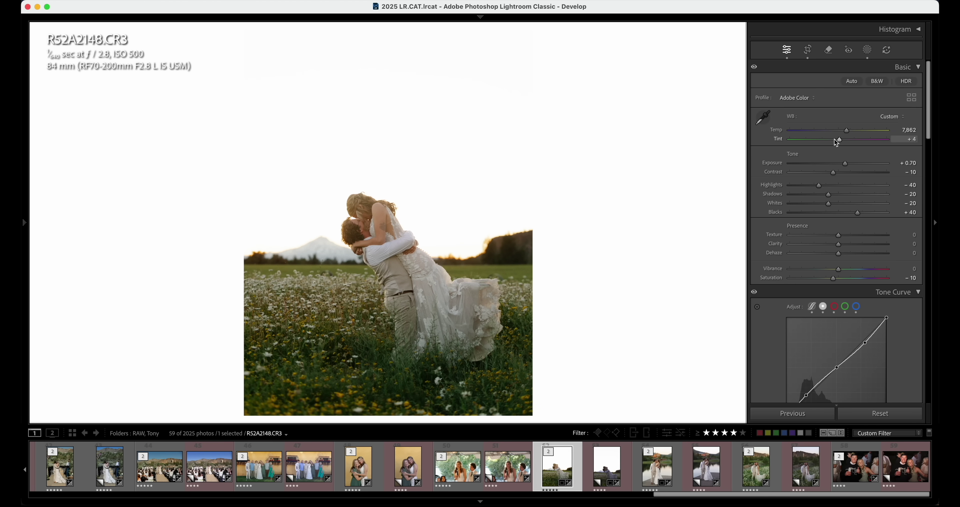
Move to the ceremony kiss photo and straighten it by 1.66 degrees in the crop.
key("Left")
key("Left")
key("Left")
key("Left")
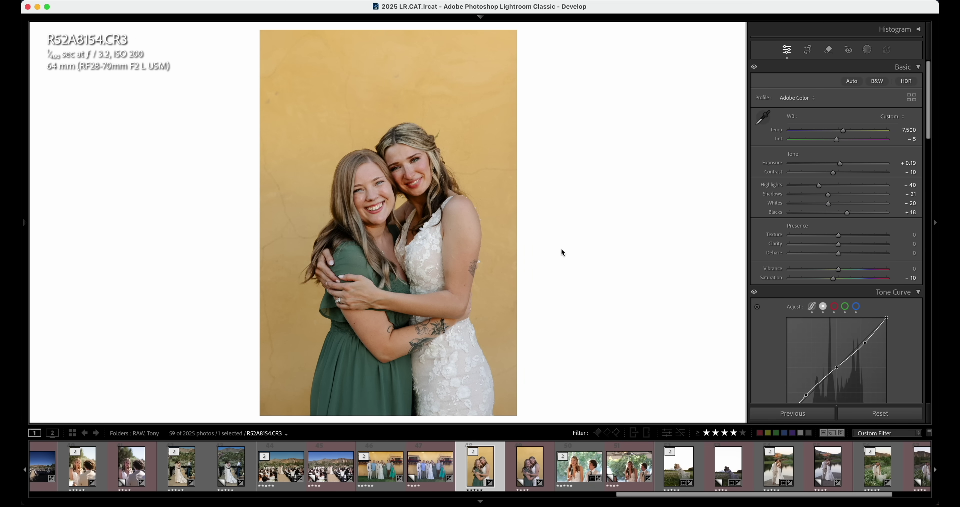
key("Left")
key("Left")
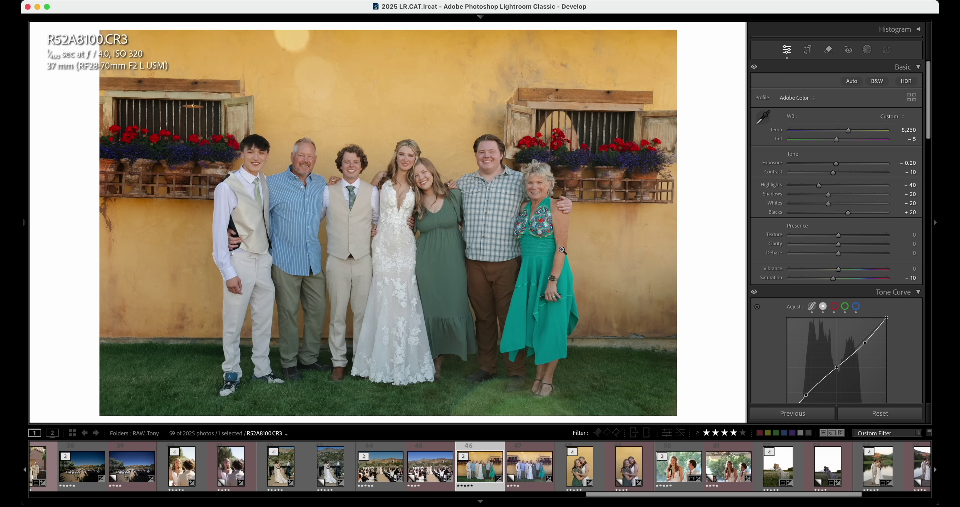
key("Left")
key("Left")
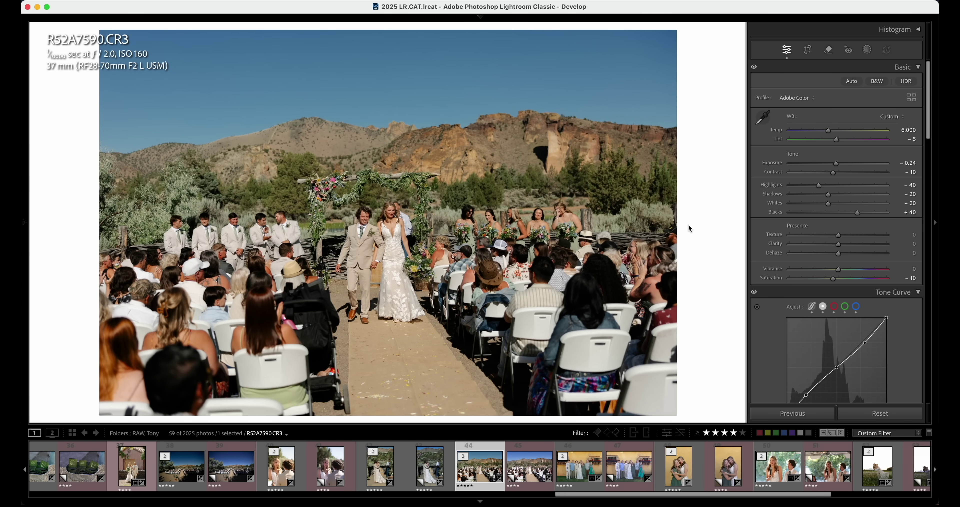
key("Left")
key("Left")
key("r")
left_click_drag(603, 131, 605, 139)
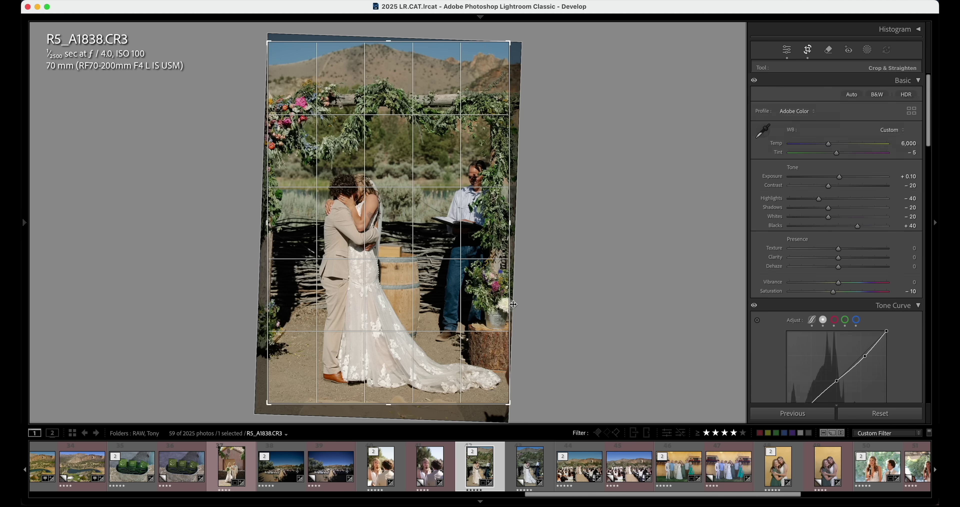
left_click_drag(461, 199, 407, 153)
key("Return")
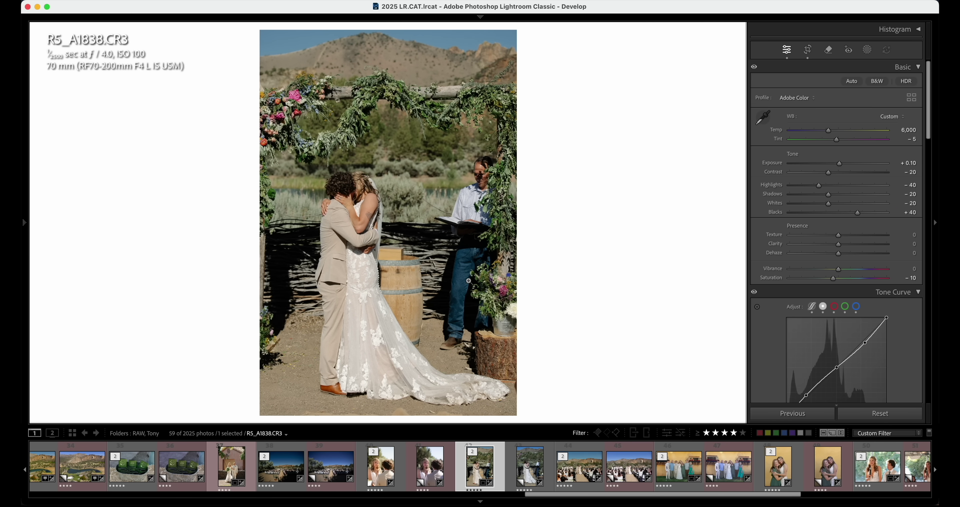
Browse from R52A0949 Copy 1 to the tent photo R52A0604, then the barn-doors family photo.
left_click(434, 468)
key("e")
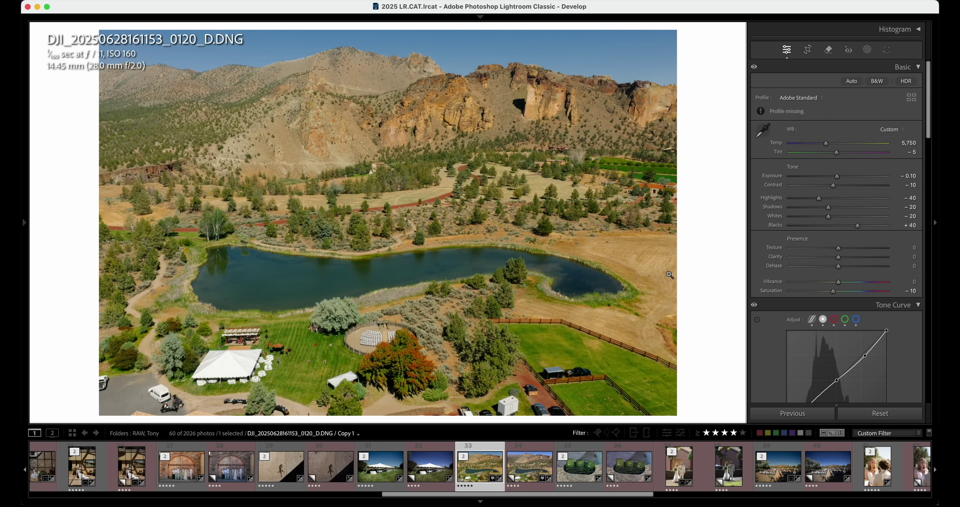
left_click(429, 473)
key("Left")
key("Left")
key("Left")
key("Left")
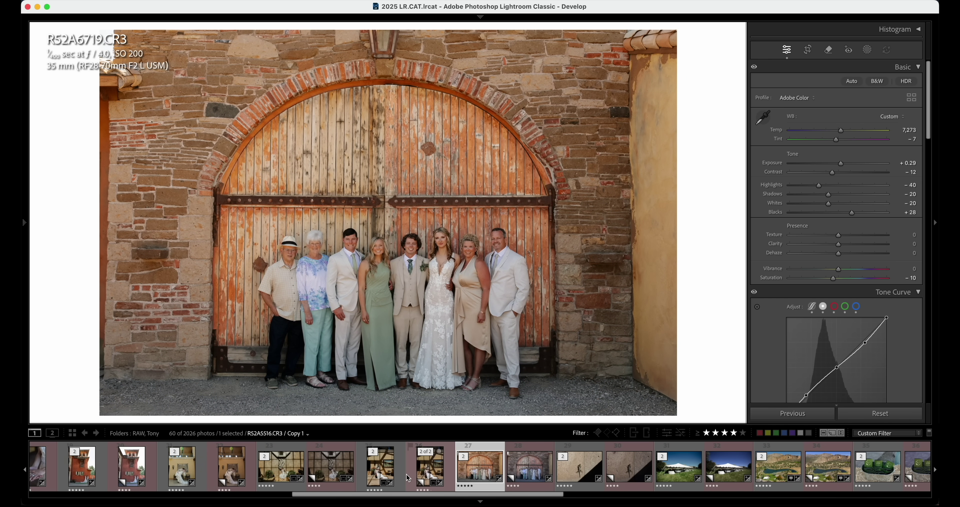
Darken the bottom of courtyard portrait R52A5516 with a linear gradient, lowering its exposure.
left_click(440, 470)
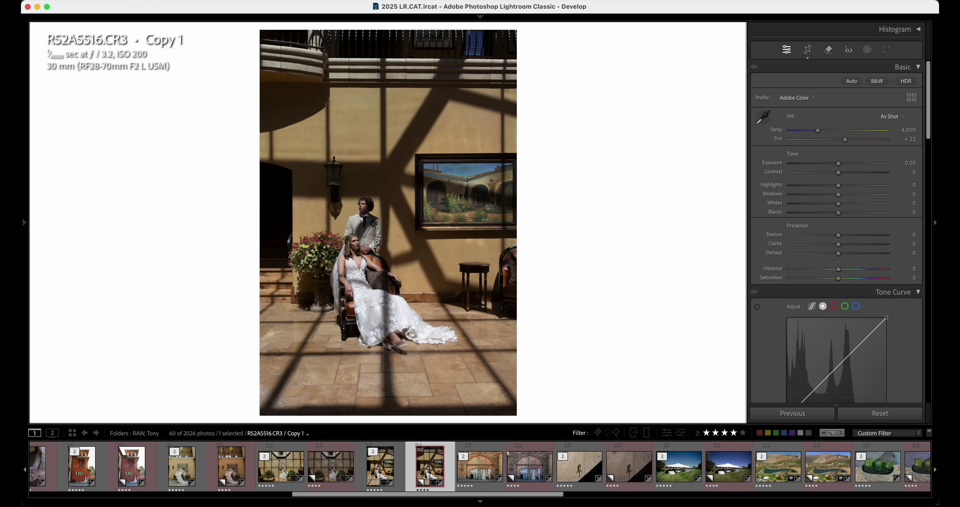
key("Left")
key("m")
left_click_drag(349, 366, 358, 231)
left_click_drag(843, 145, 832, 168)
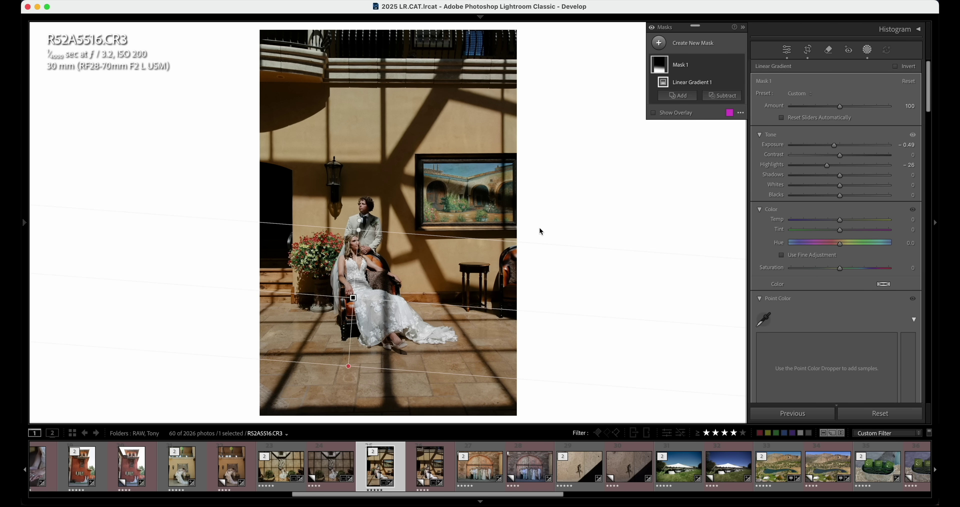
Level and reposition the courtyard portrait's crop, review the groom's head brush, then open R52A5345.
key("r")
left_click_drag(537, 195, 535, 185)
left_click_drag(373, 400, 493, 398)
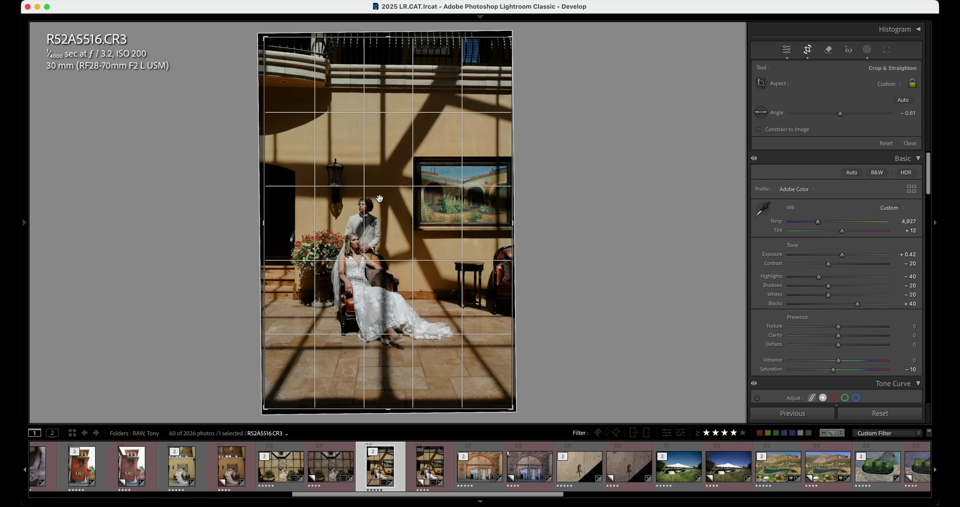
key("shift+w")
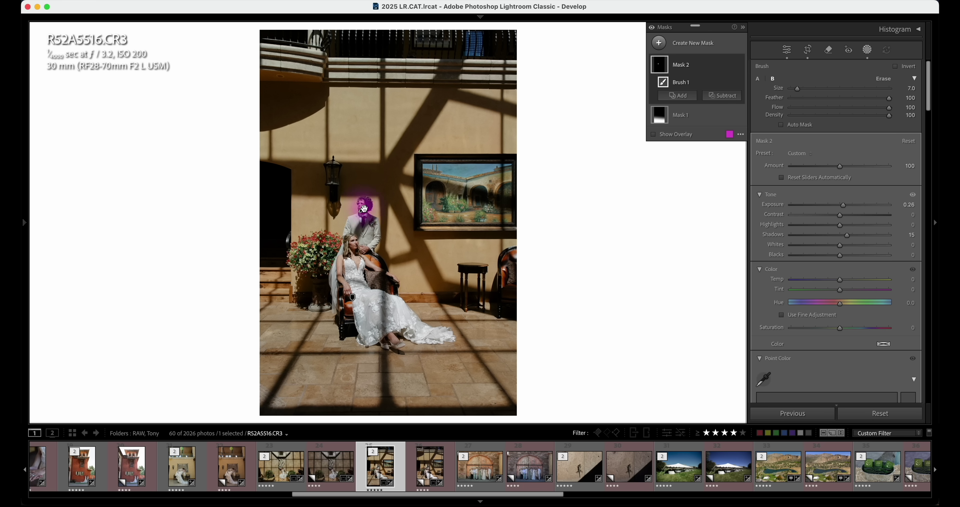
key("shift+w")
left_click(328, 469)
left_click(296, 469)
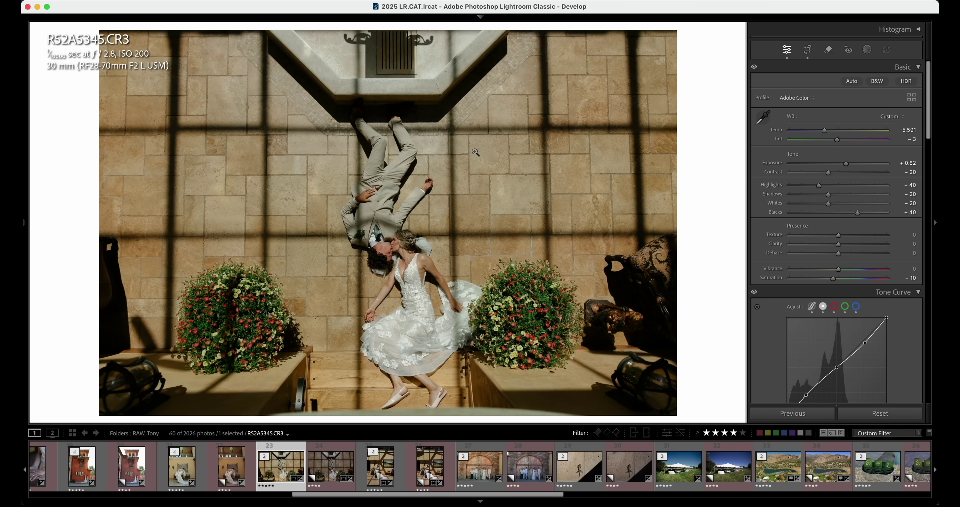
Brush a Burn mask across the top of the lying-couple photo at −0.40 exposure, slightly warmer.
key("k")
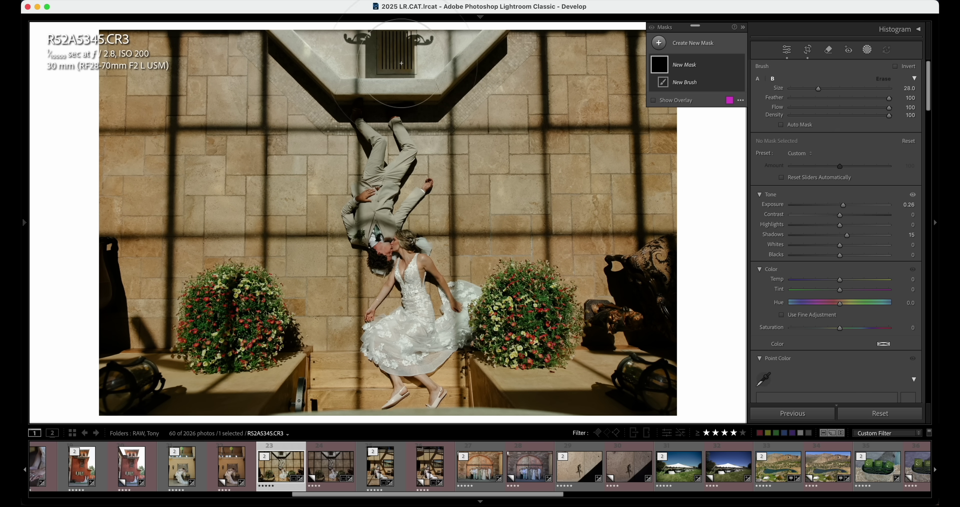
left_click_drag(317, 56, 462, 59)
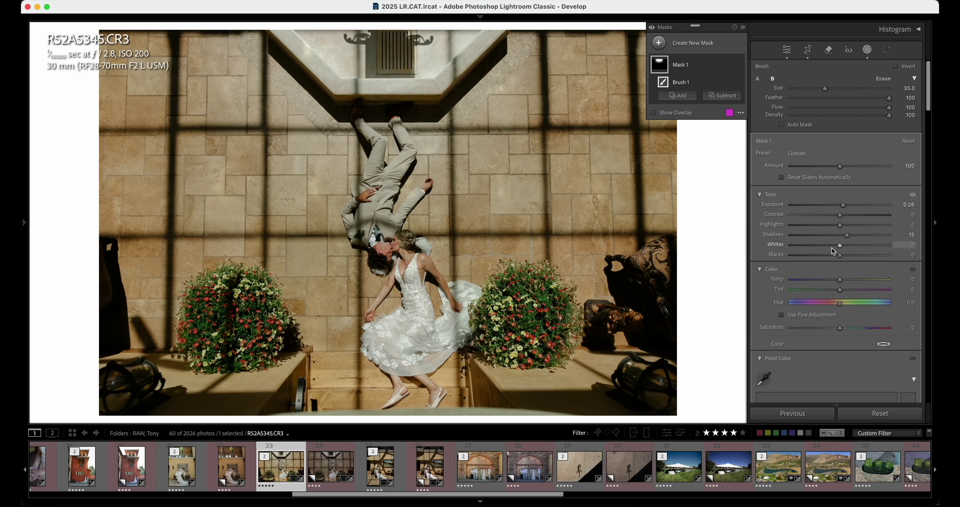
left_click_drag(835, 208, 835, 208)
left_click_drag(845, 285, 847, 282)
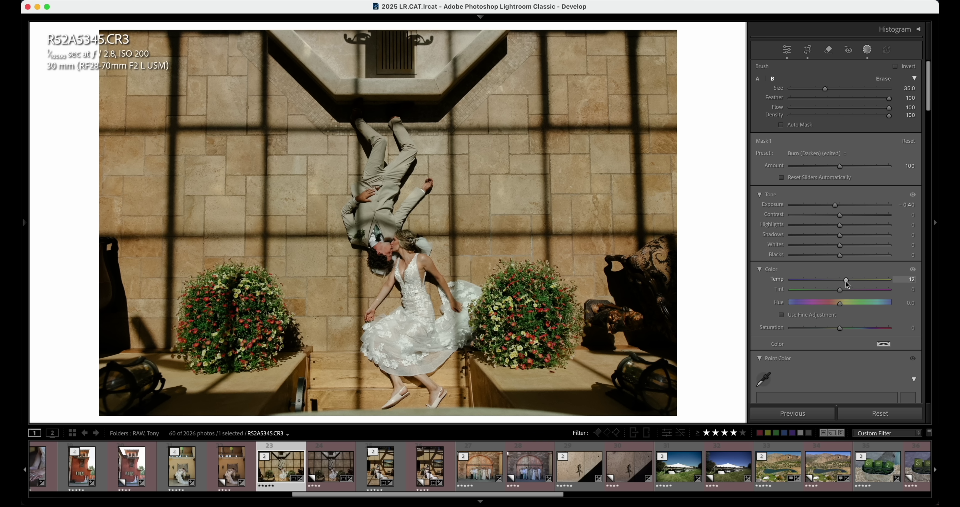
left_click_drag(847, 285, 842, 290)
key("shift+w")
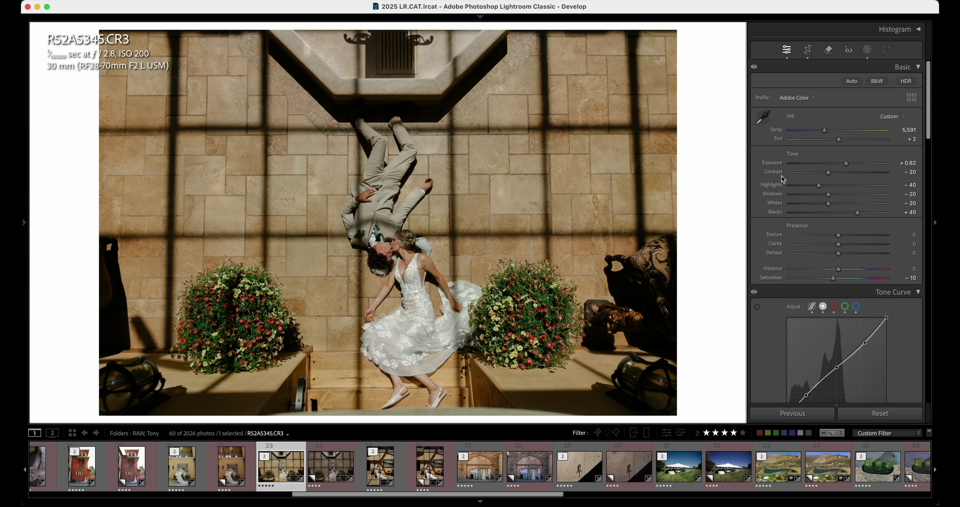
Refine the lying-couple photo's crop angle to correct its slight tilt.
key("r")
left_click_drag(715, 156, 715, 155)
key("r")
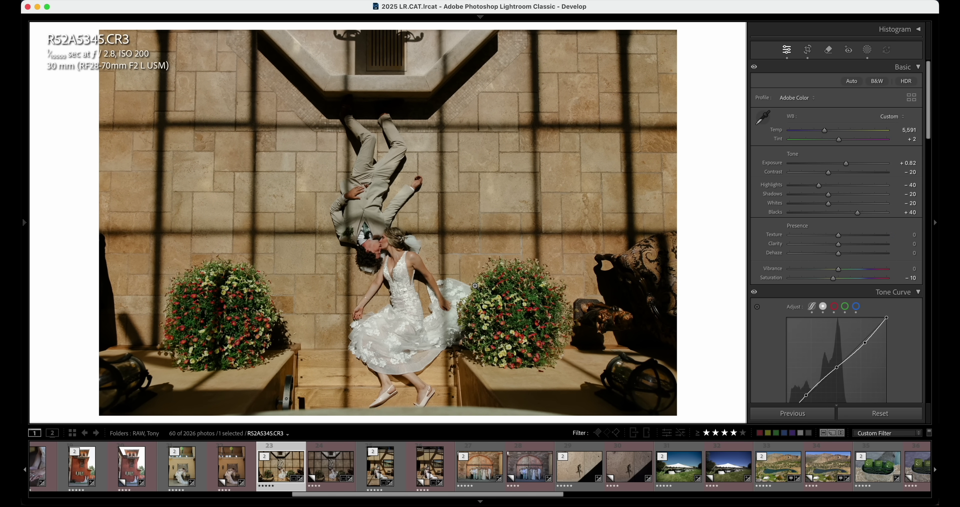
Make a virtual copy, rotate it 180° upright in Library, and re-straighten its crop.
key("super+apostrophe")
key("r")
key("e")
left_click(233, 415)
left_click(233, 414)
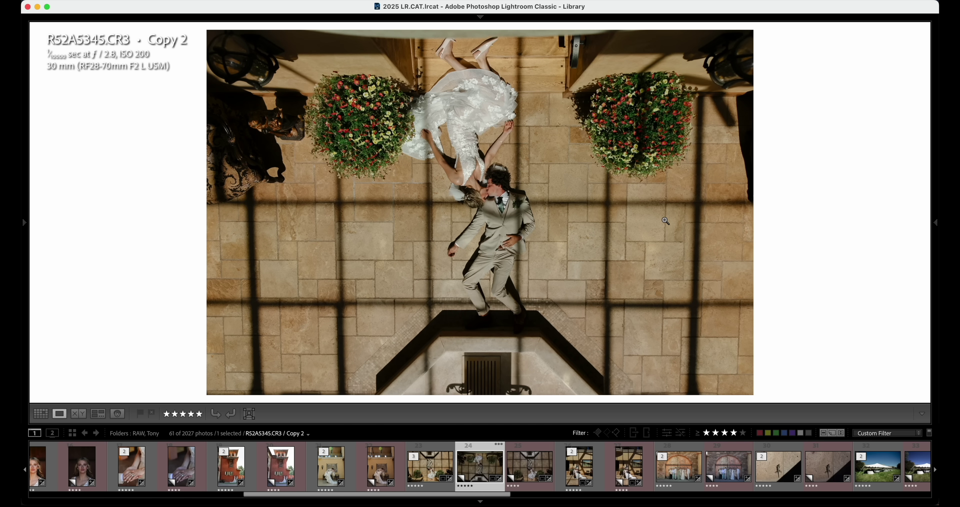
key("r")
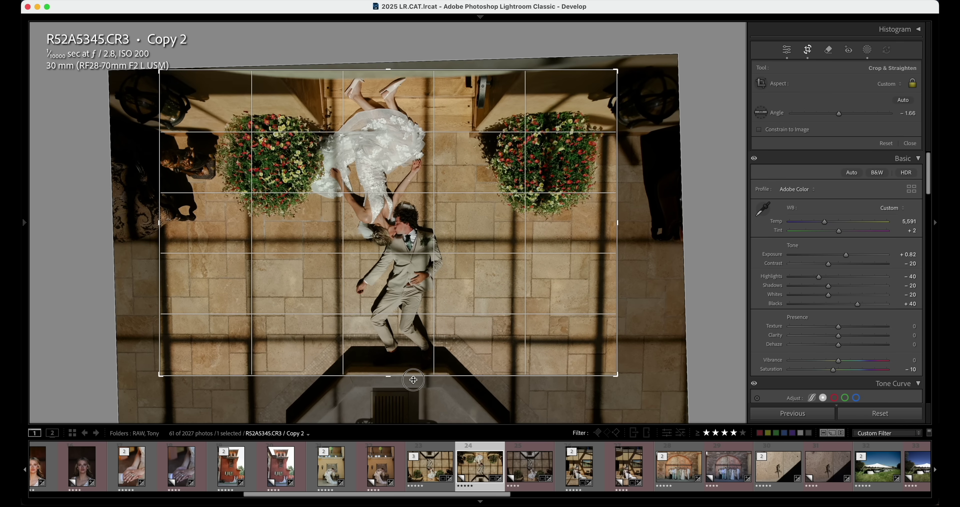
left_click_drag(388, 377, 385, 375)
key("Return")
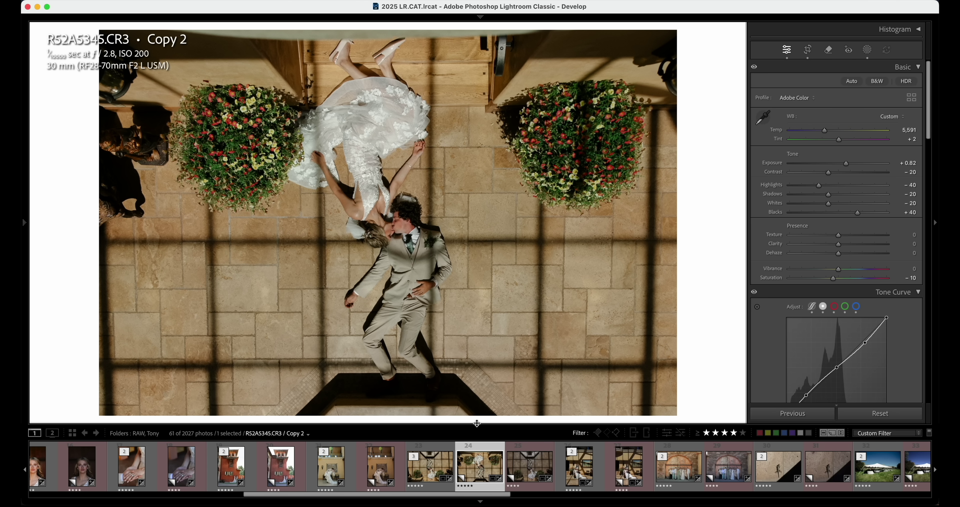
Adjust the crop position and tilt of original R52A5345, then open R52A5183.
left_click(435, 469)
key("r")
left_click_drag(396, 73, 395, 55)
left_click(231, 466)
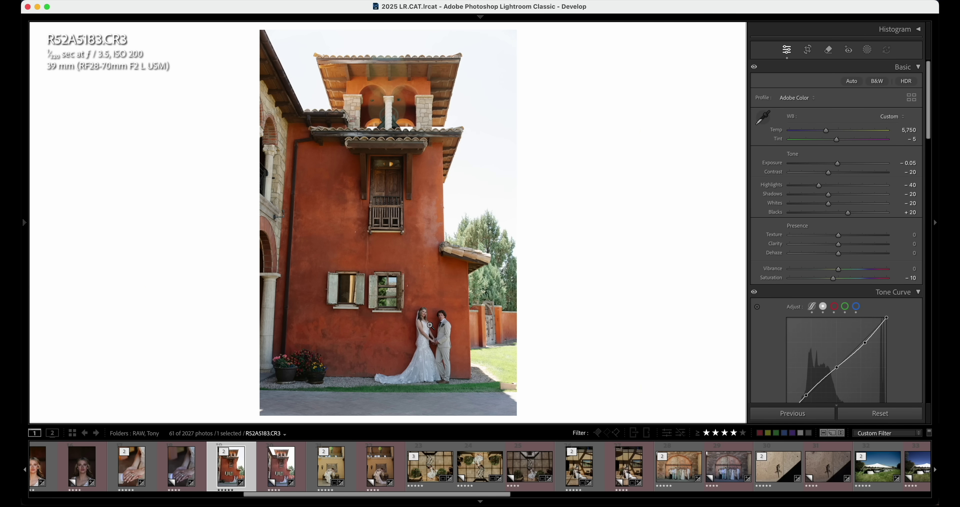
Zoom in to inspect the couple in red-tower photo R52A5183, then return to full view.
scroll(855, 165, "up", 4)
scroll(846, 212, "down", 2)
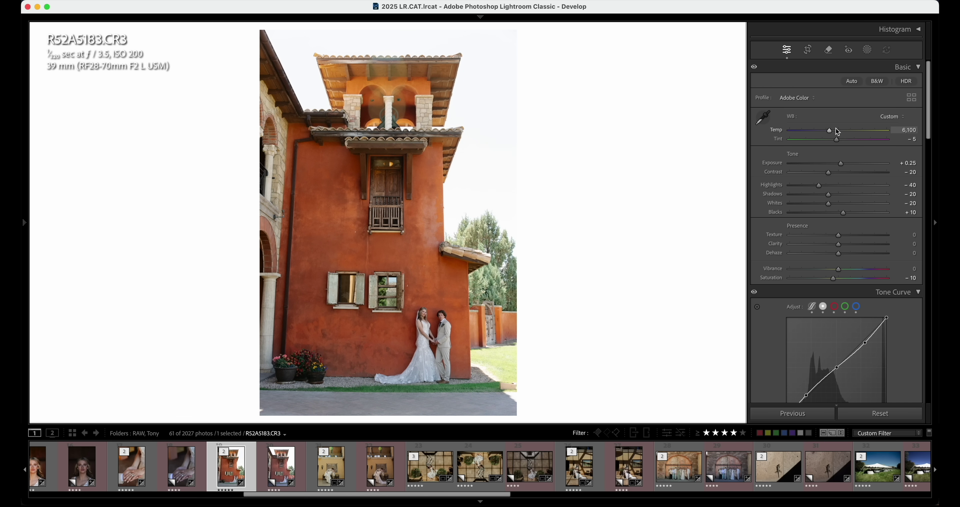
left_click(434, 340)
left_click(403, 195)
Go to the ring close-up's original and zoom in to inspect the ring.
left_click(182, 475)
key("Left")
left_click(404, 316)
scroll(427, 246, "down", 3)
left_click(440, 248)
scroll(231, 466, "left", 4)
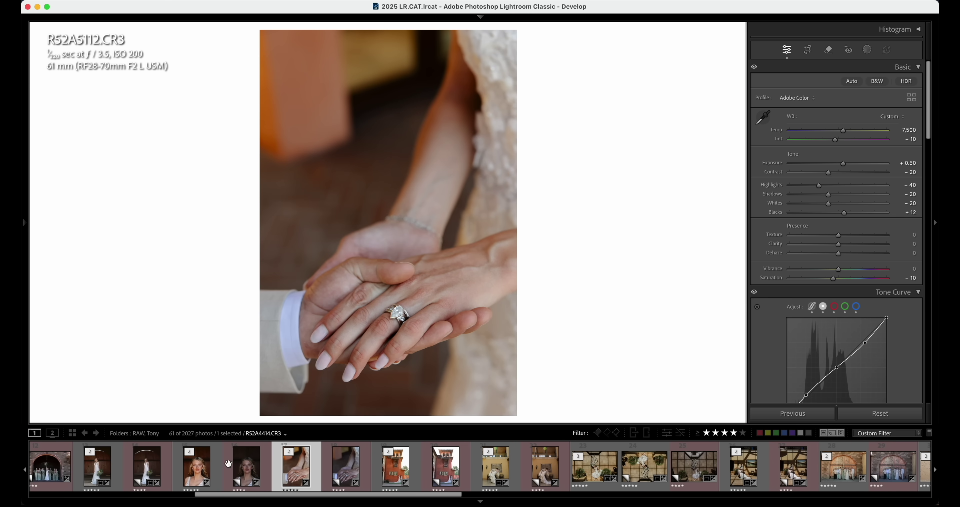
Tighten the crop on bride portrait R52A4414 from the top-left corner.
left_click(250, 471)
key("Left")
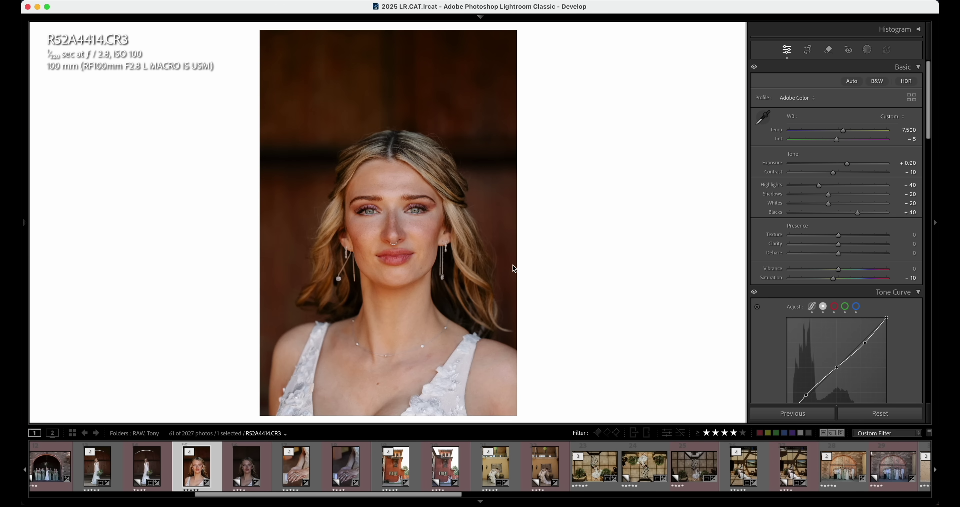
key("r")
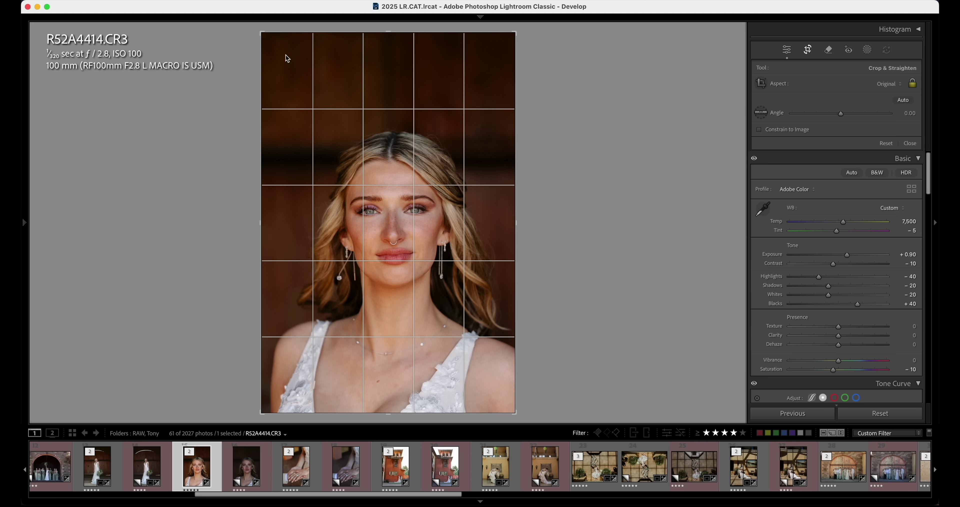
left_click_drag(261, 33, 265, 37)
key("Return")
Paste the edit settings onto full-length bride photo R52A4356 and straighten it slightly.
left_click(102, 466)
key("super+shift+v")
key("r")
left_click_drag(548, 237, 550, 236)
Commit the straightened crop and add a bottom Linear Gradient at −0.78 exposure, slightly warmer.
key("Return")
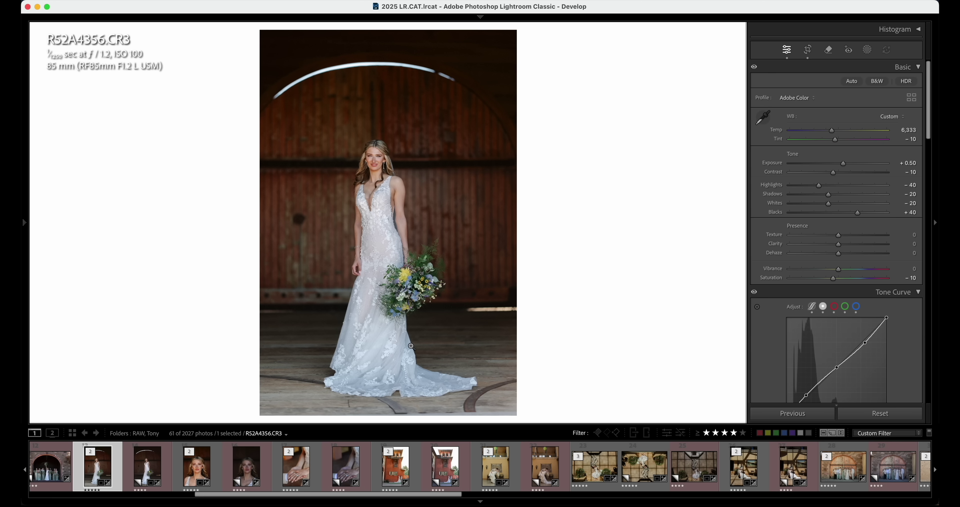
key("m")
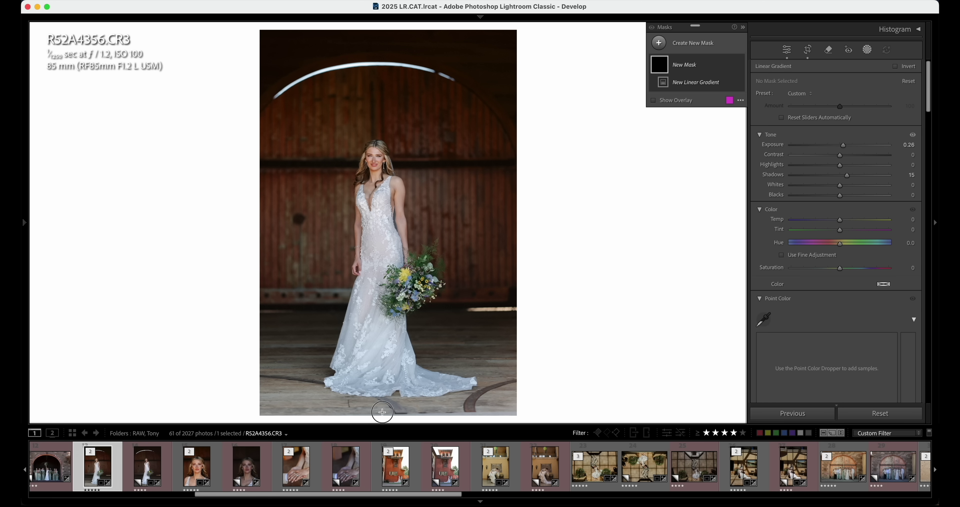
left_click_drag(383, 407, 379, 275)
left_click_drag(843, 144, 831, 148)
left_click_drag(842, 220, 851, 221)
Make a virtual copy of the bride photo, then start cropping groom headshot R52A8681.
key("super+apostrophe")
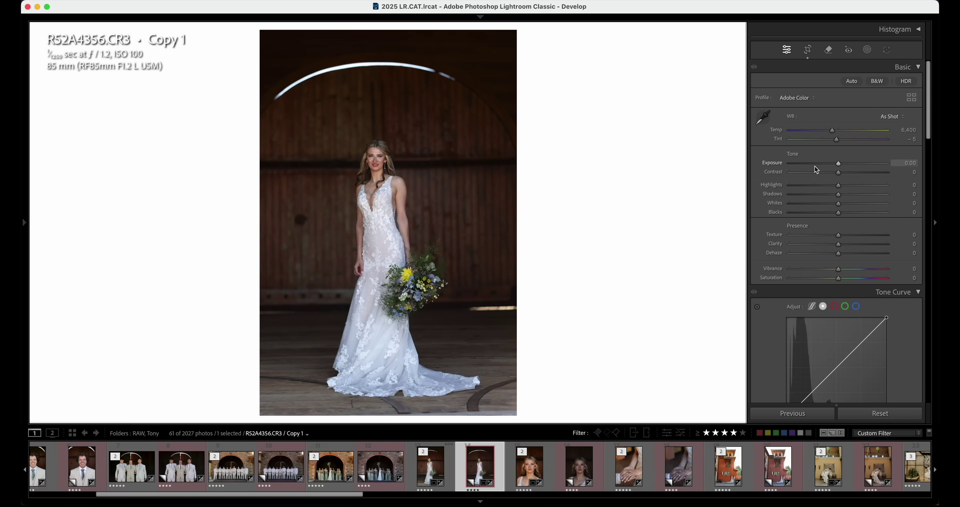
key("Left")
key("Left")
key("Left")
key("Left")
key("Left")
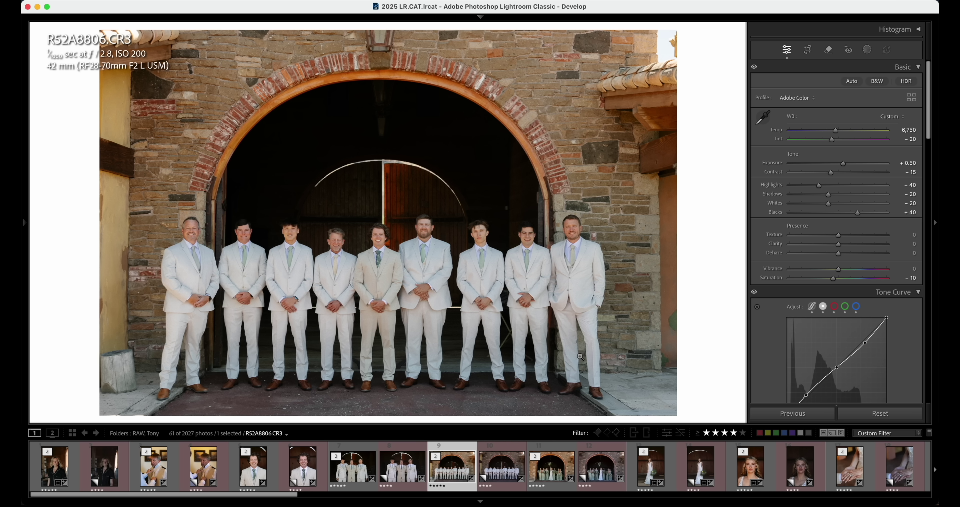
key("Left")
key("Left")
key("Left")
key("Left")
key("r")
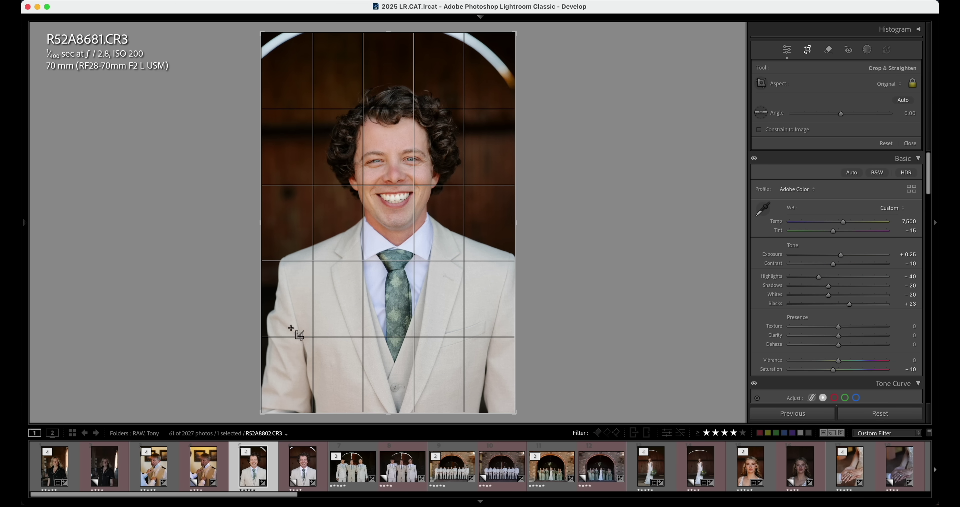